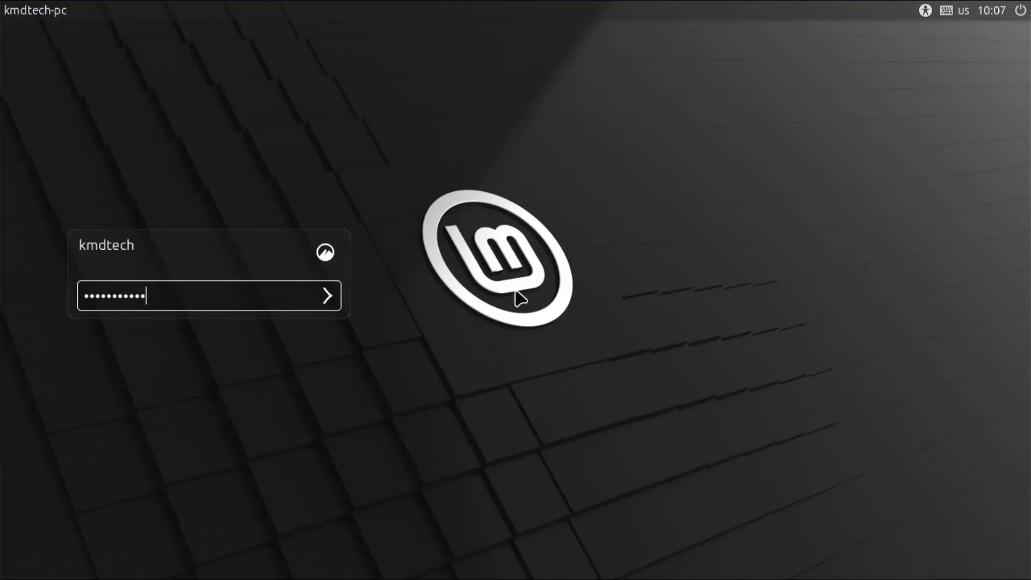
- Log in to the Mint session, dismiss the Welcome to Linux Mint window, and bring up the application menu
key(Return)
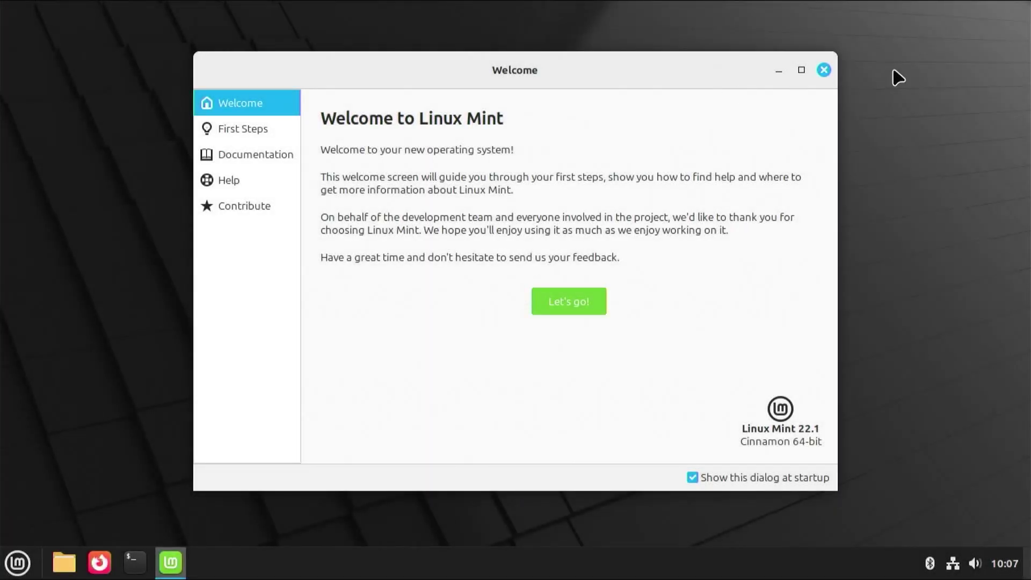
click(824, 70)
click(17, 563)
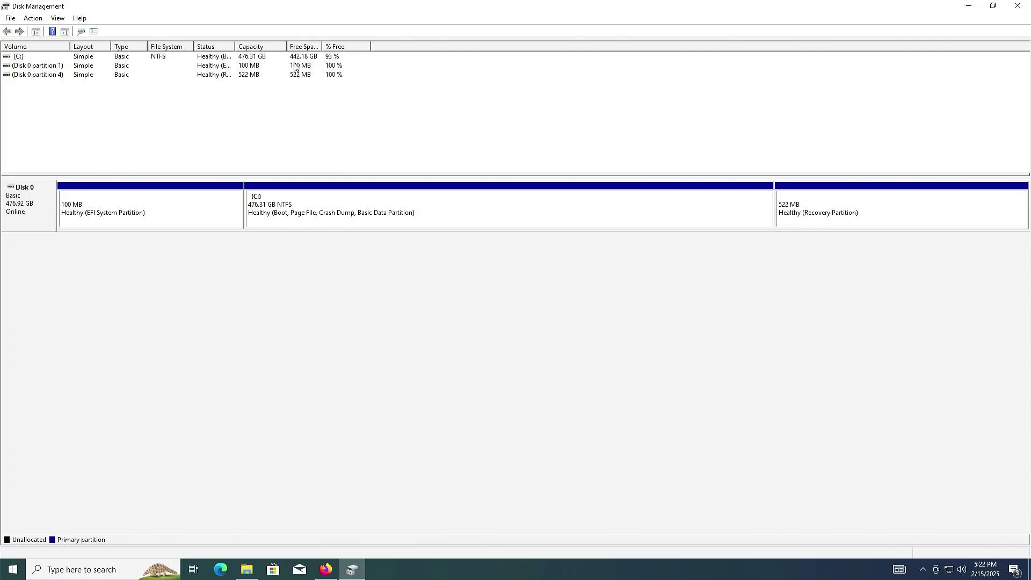
- Switch from Disk Management to the Firefox window showing linuxmint.com
key(alt+Tab)
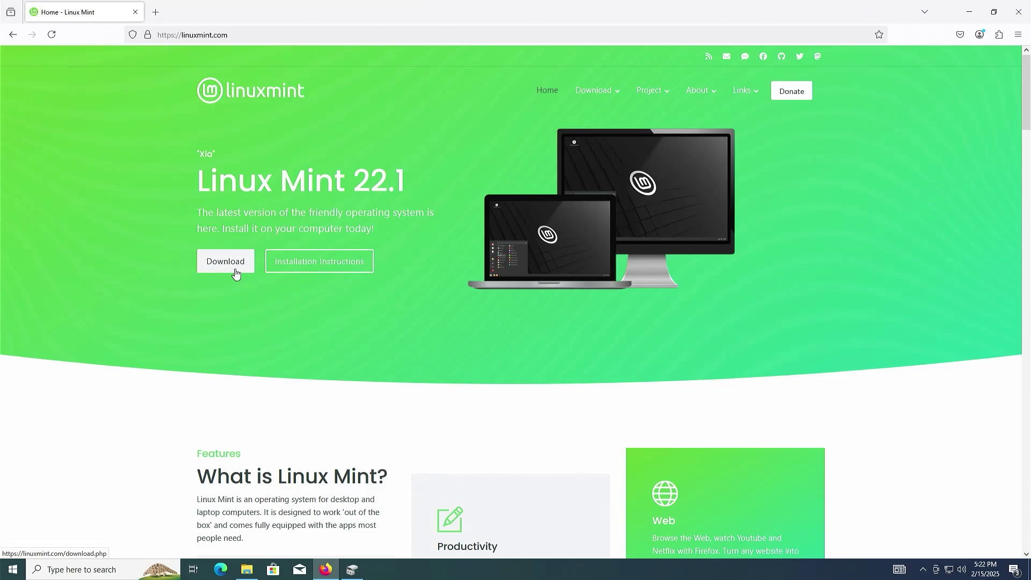
- Go to linuxmint.com's Download page and pick Linux Mint 22.1 Cinnamon Edition to reach its mirrors
click(236, 274)
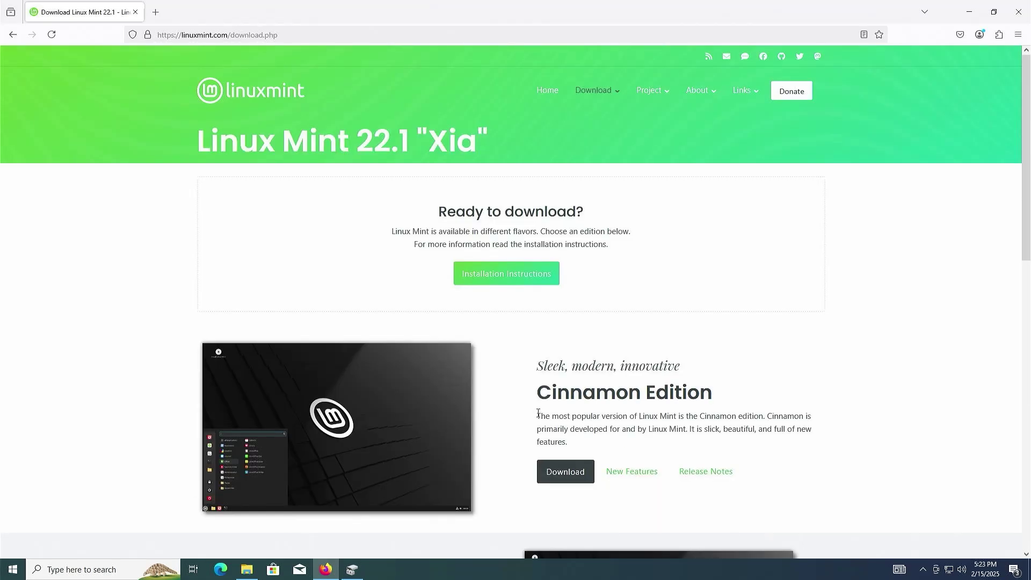
scroll(529, 414, down, 3)
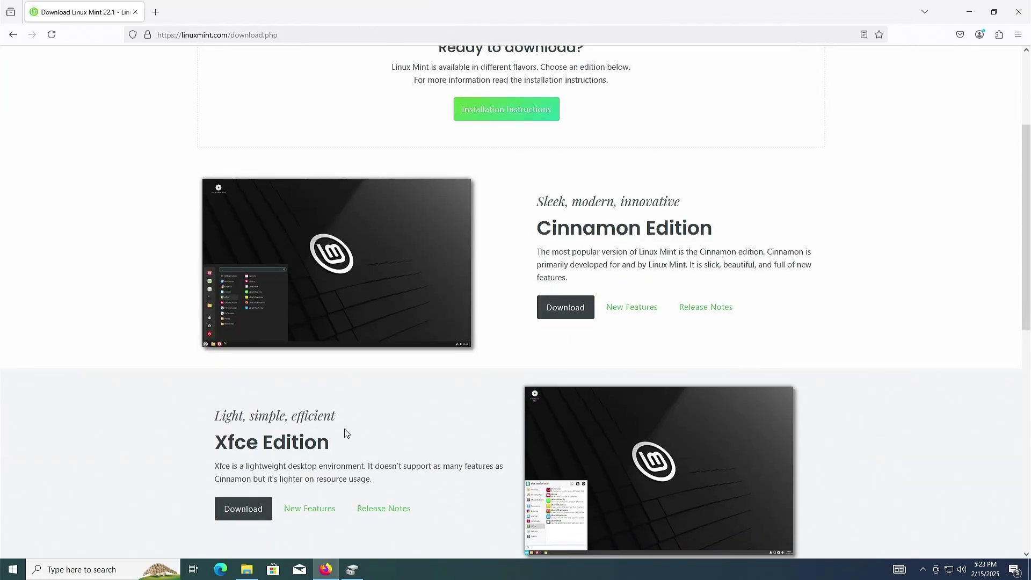
scroll(344, 432, down, 4)
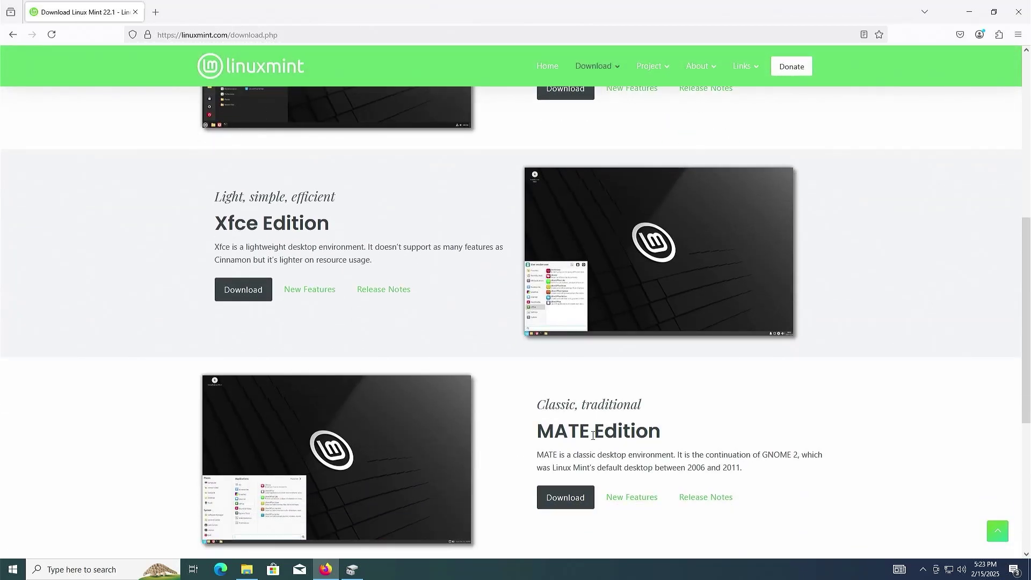
scroll(594, 436, up, 5)
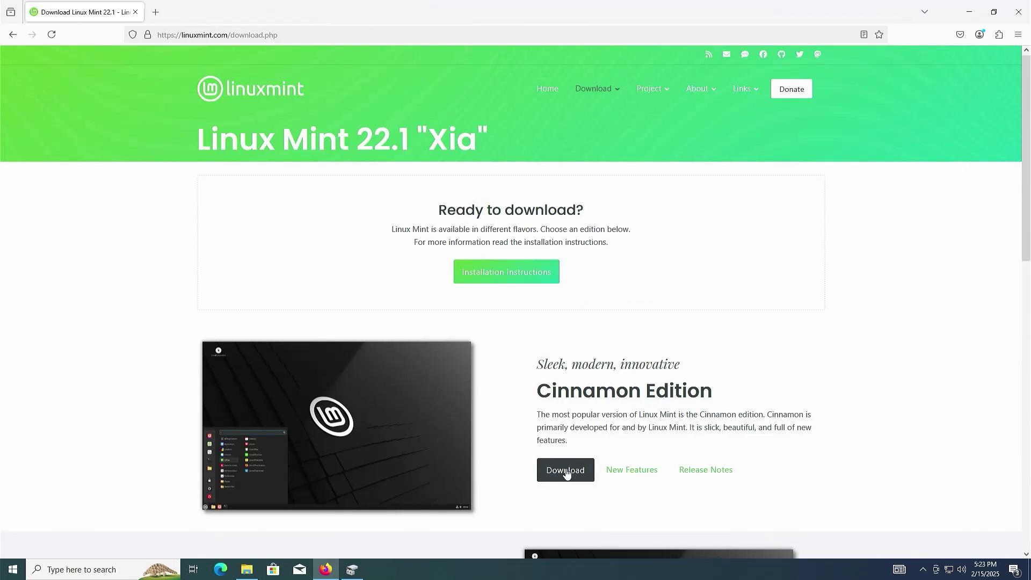
click(568, 470)
scroll(519, 431, down, 6)
scroll(518, 430, down, 3)
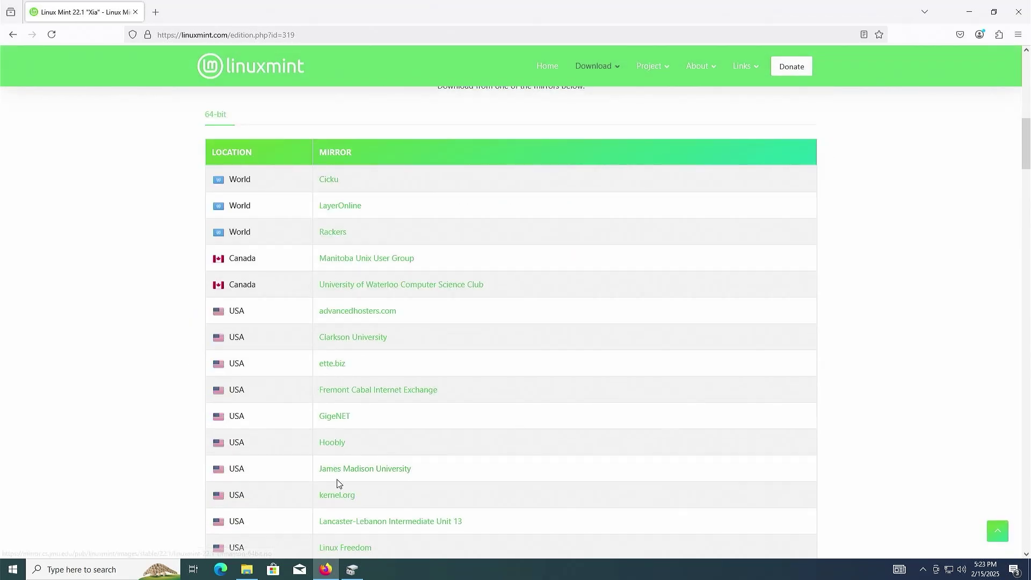
- Mount the linuxmint-22.1-cinnamon-64bit ISO from Downloads as drive D:, accepting the security warning
click(247, 576)
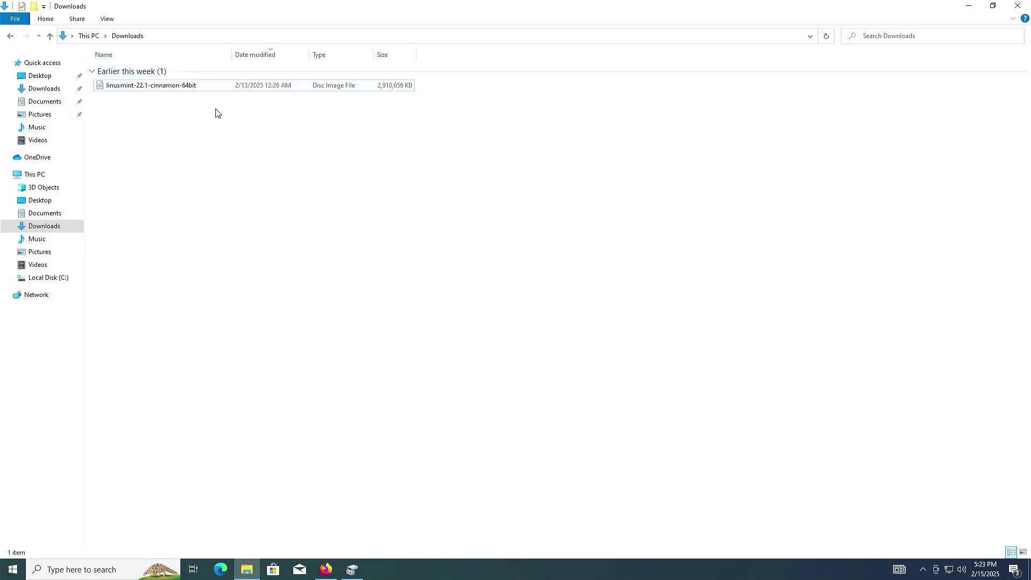
click(179, 89)
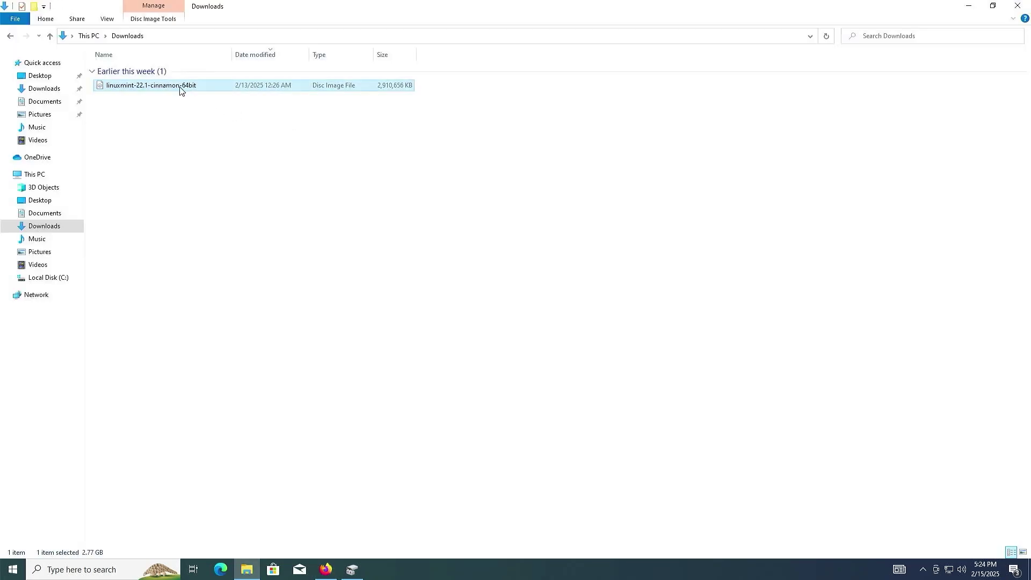
right_click(181, 91)
click(208, 95)
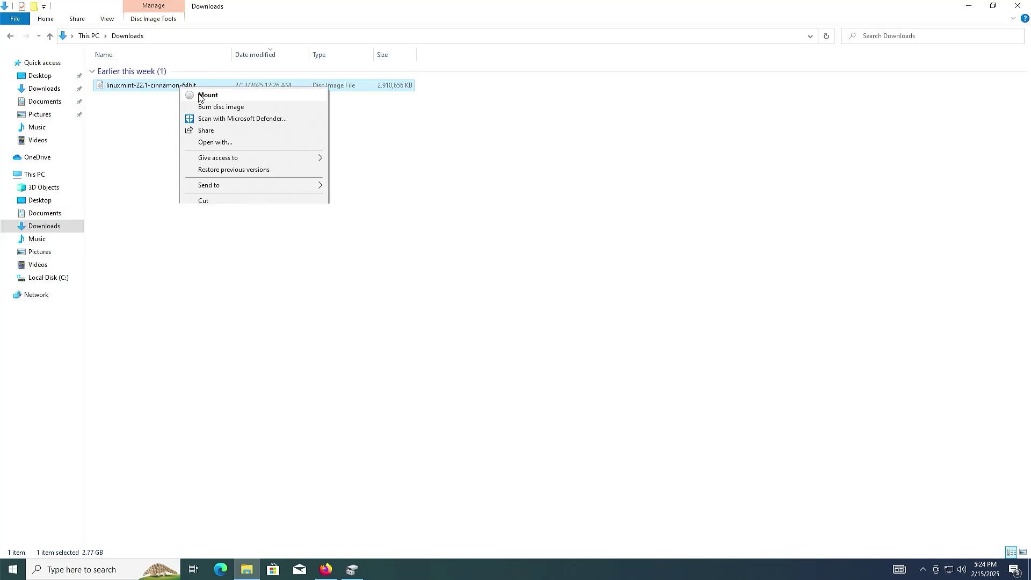
click(550, 295)
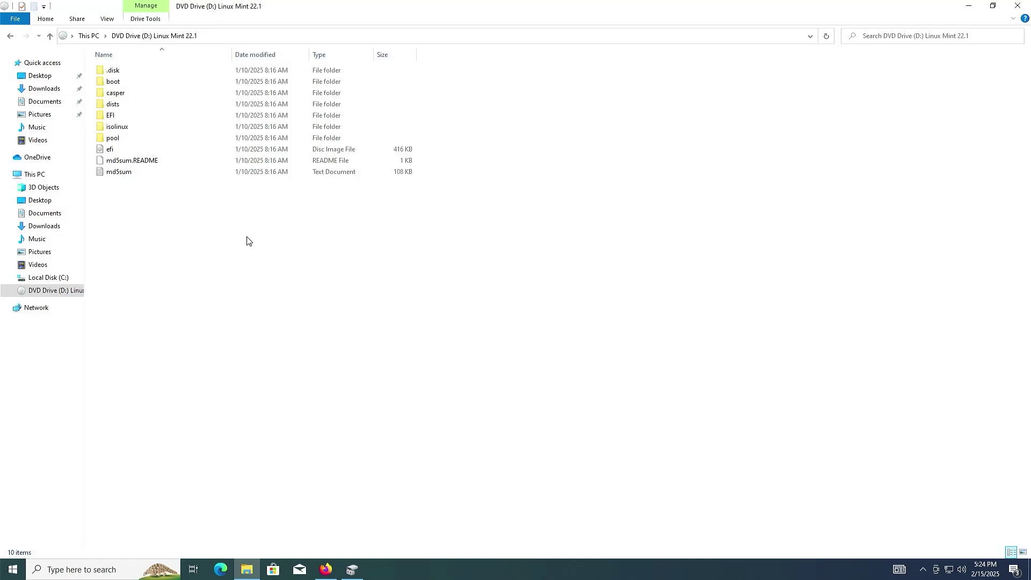
click(352, 569)
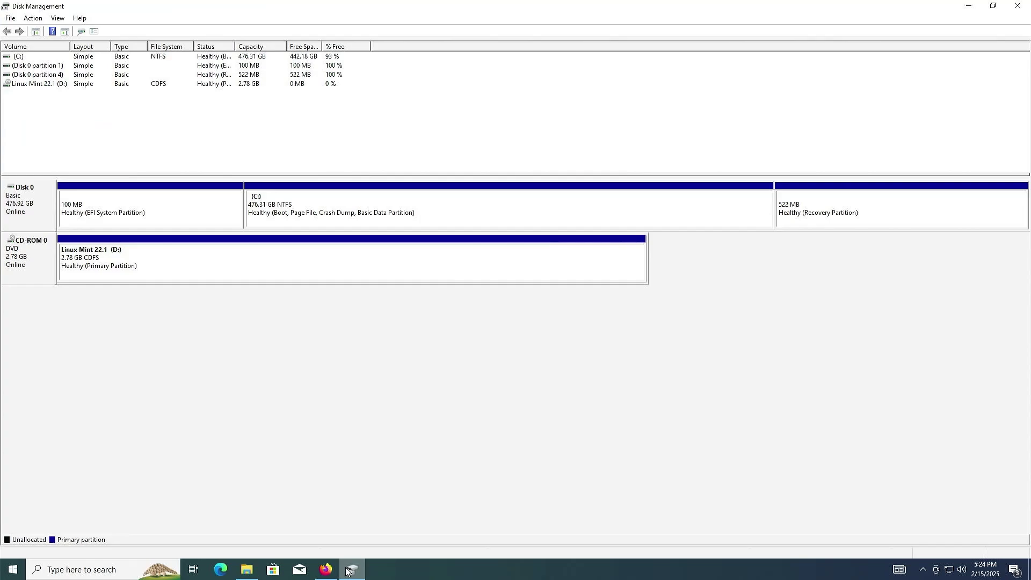
- Shrink C: by 103000 MB with Shrink Volume, reducing it to 375.73 GB
click(428, 211)
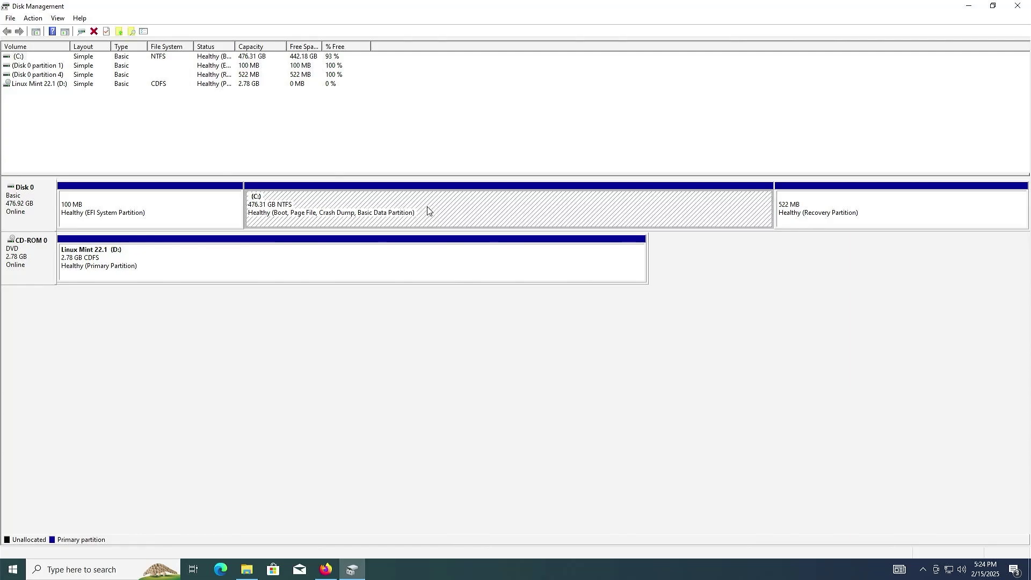
right_click(428, 210)
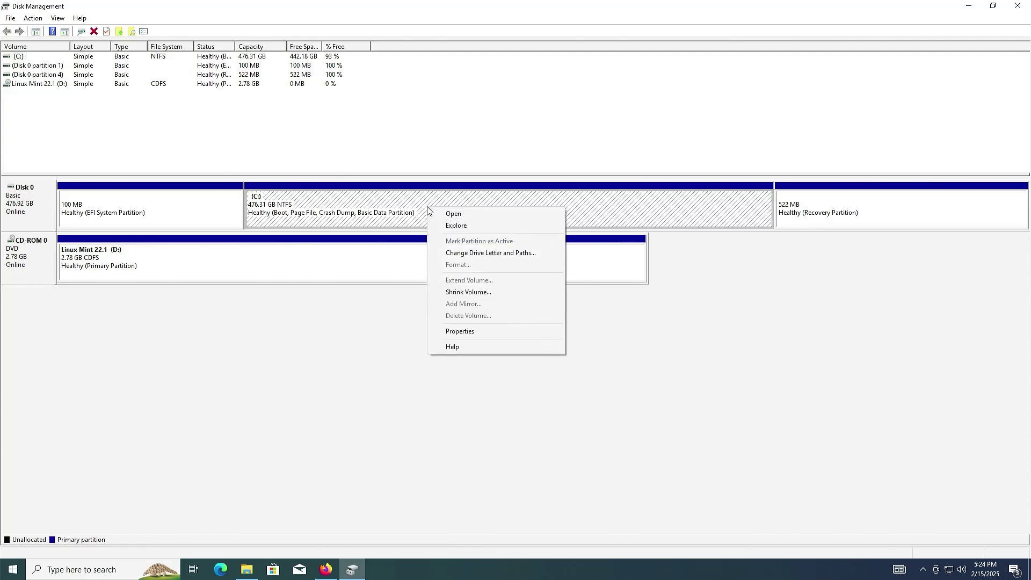
click(468, 292)
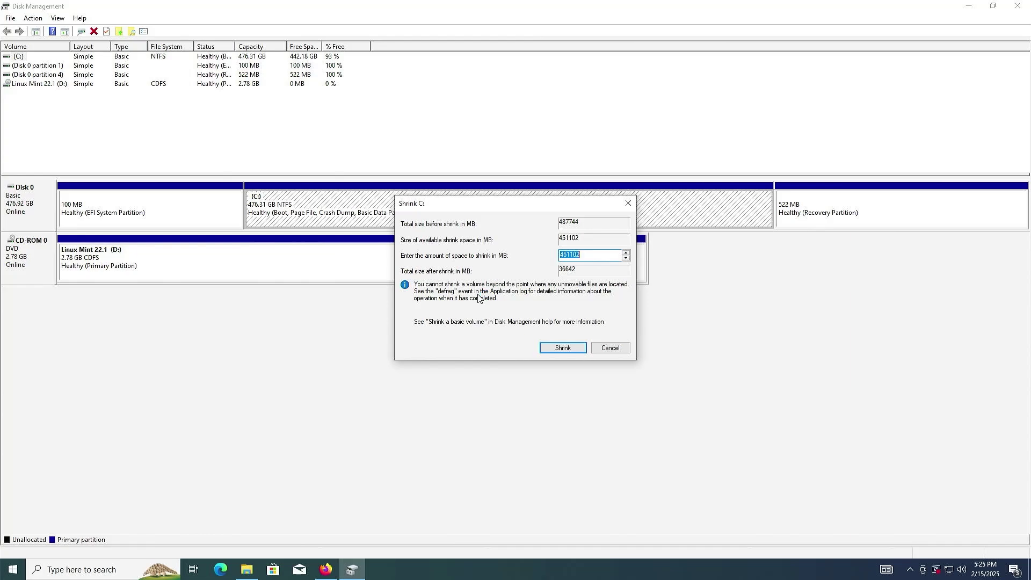
text(103000)
click(573, 349)
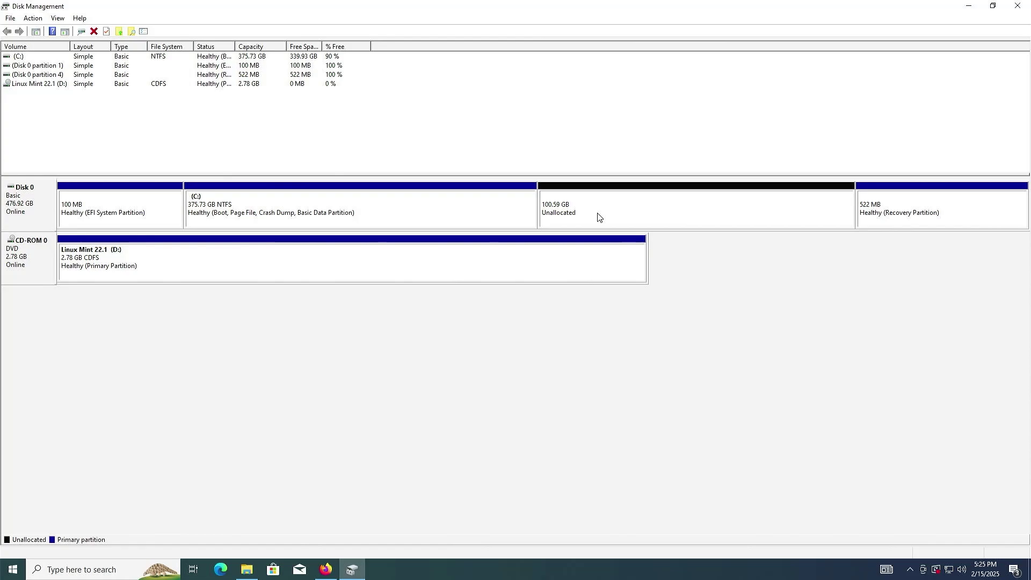
- Start a New Simple Volume on the 100.59 GB unallocated space, sized 3000 MB
click(598, 213)
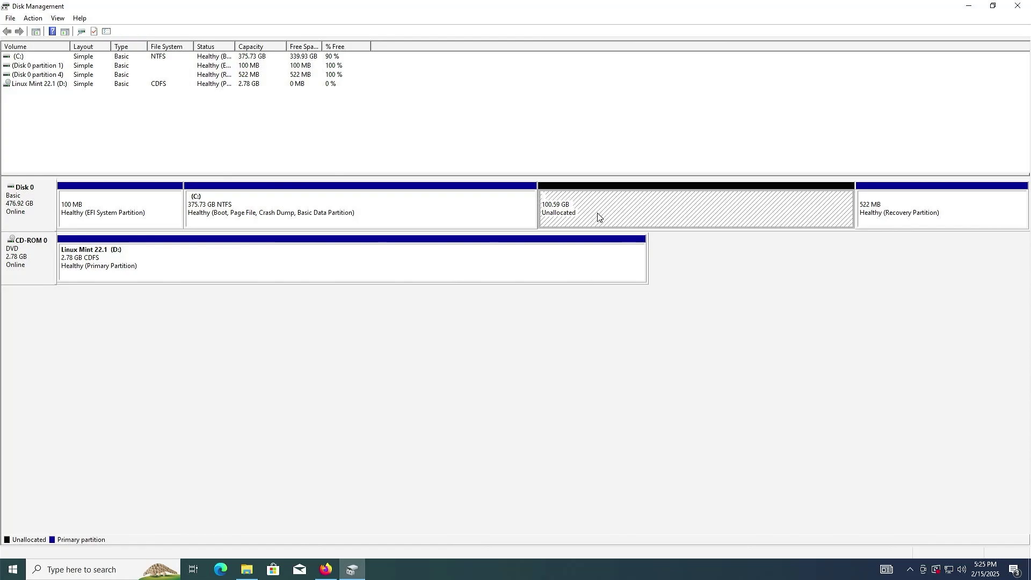
right_click(598, 215)
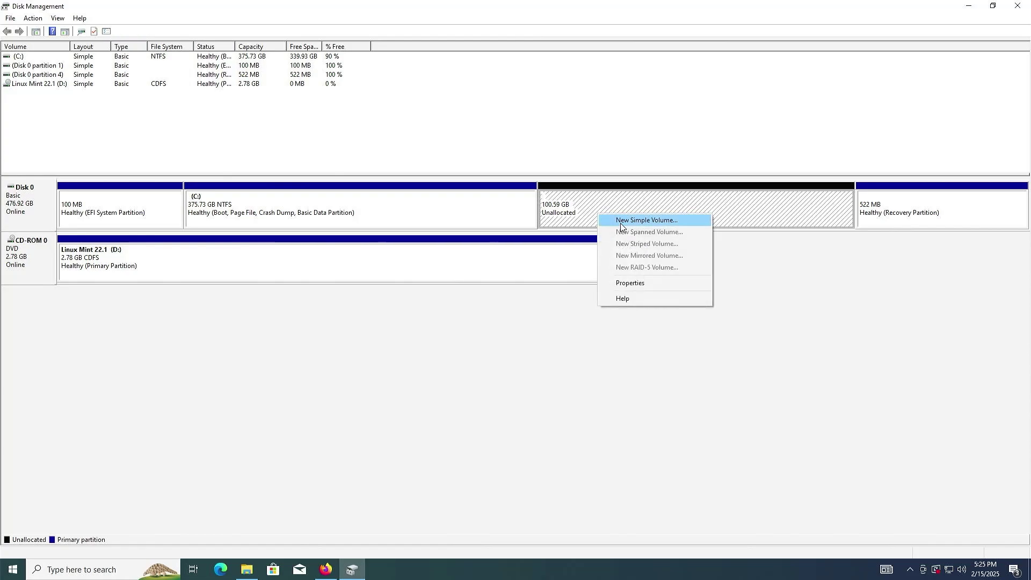
click(622, 221)
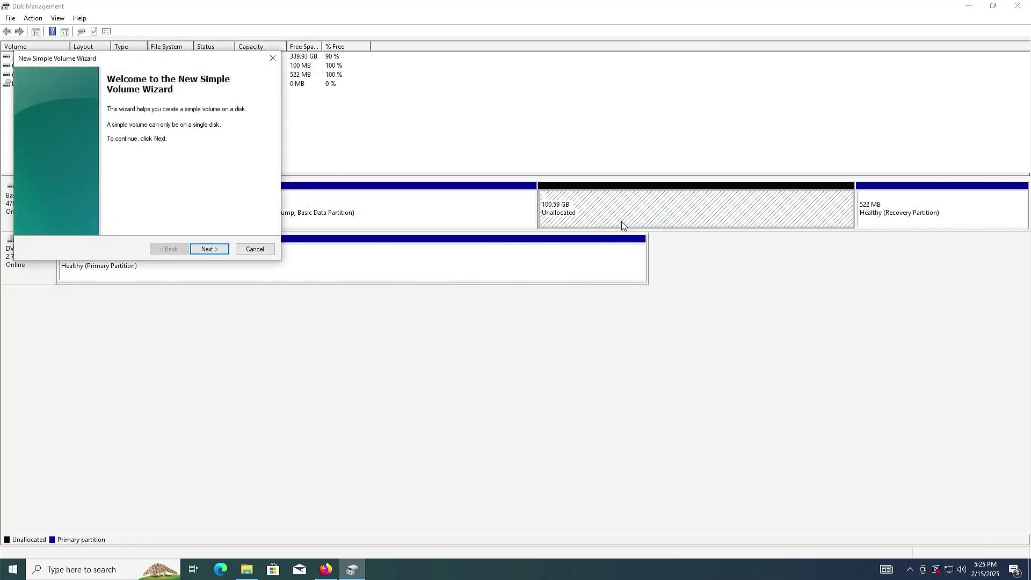
click(204, 251)
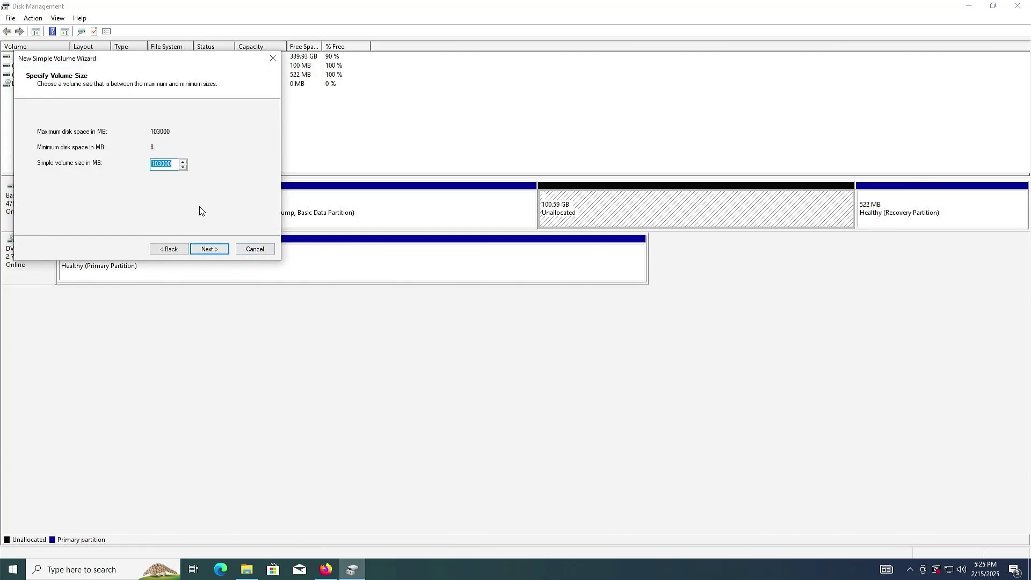
text(3000)
click(214, 251)
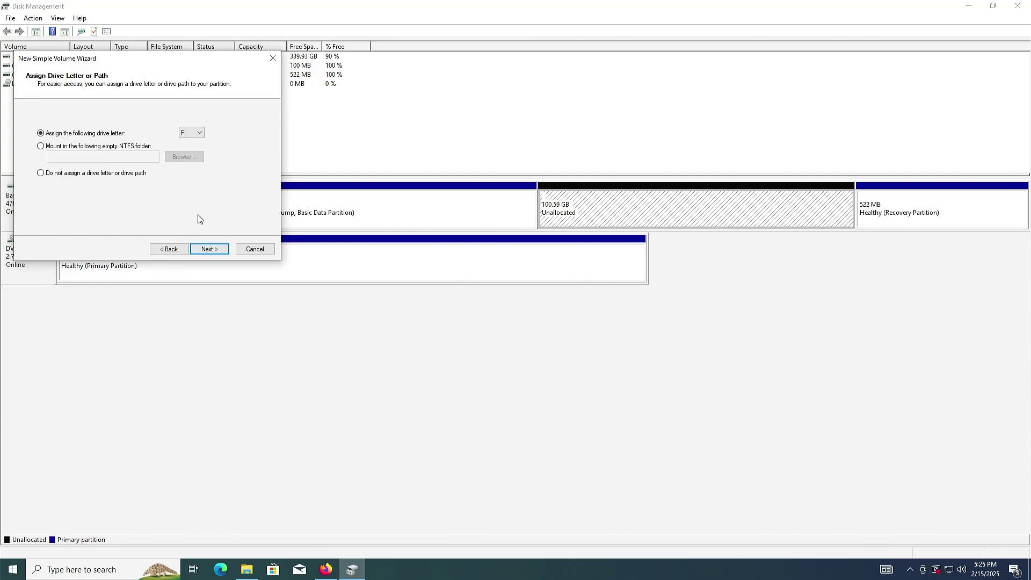
- Assign drive letter F, format as FAT32 with label MINT_ISO, and finish the wizard
click(211, 250)
click(188, 156)
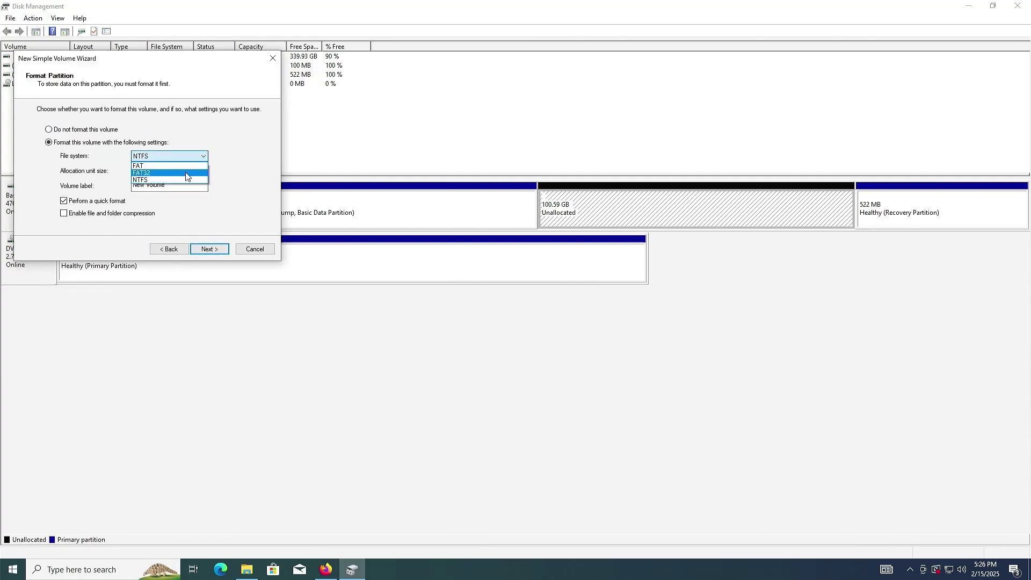
click(186, 173)
click(188, 186)
drag(188, 185, 14, 170)
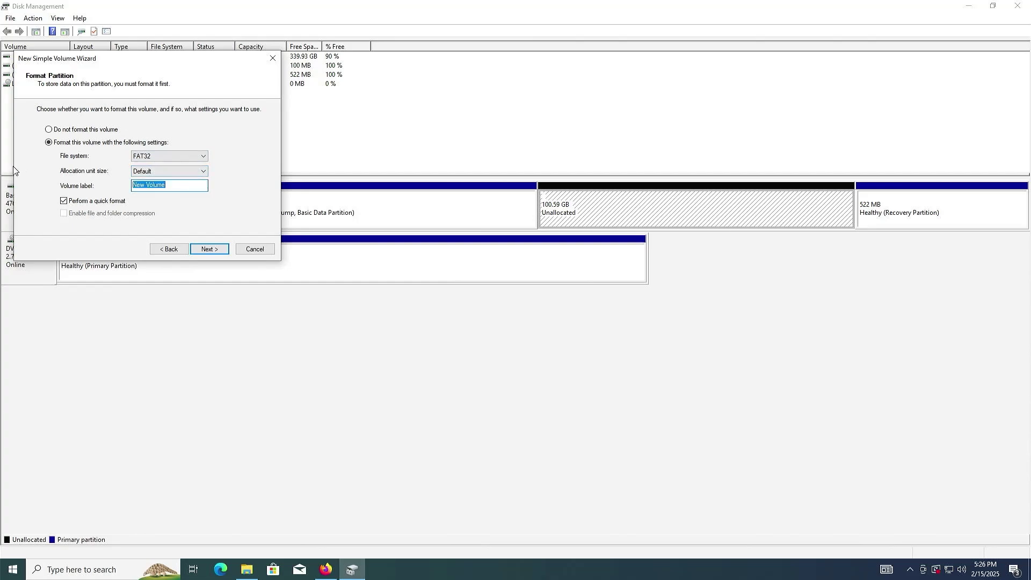
text(MINT_ISO)
click(221, 250)
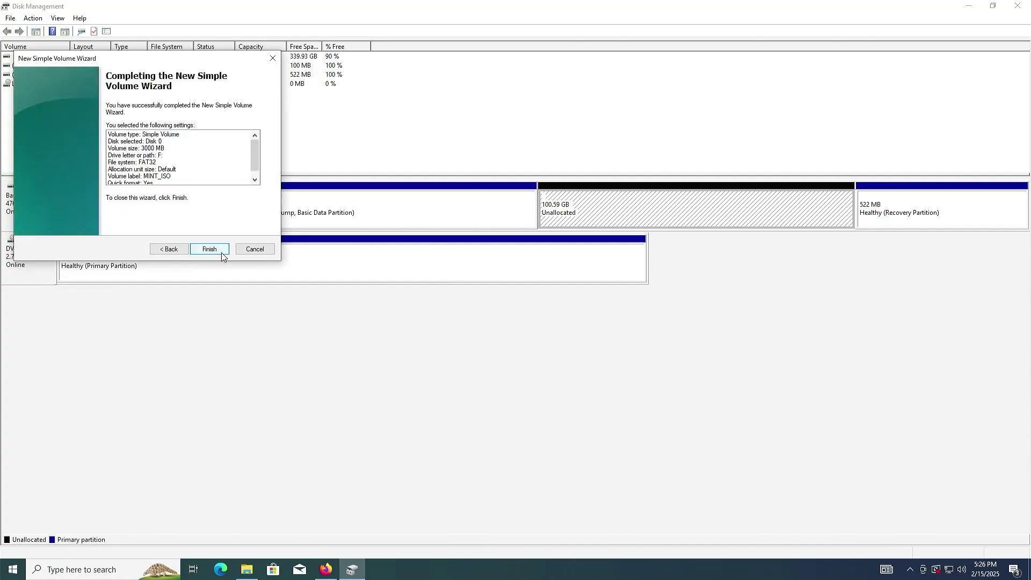
click(209, 249)
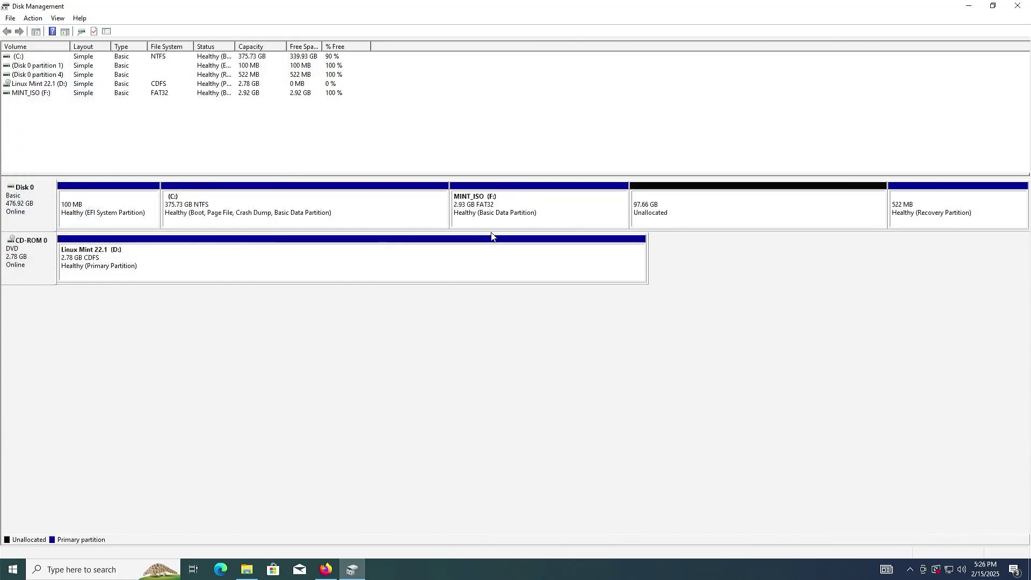
- Copy all ten items from the Linux Mint DVD Drive (D:) onto MINT_ISO (F:)
click(475, 225)
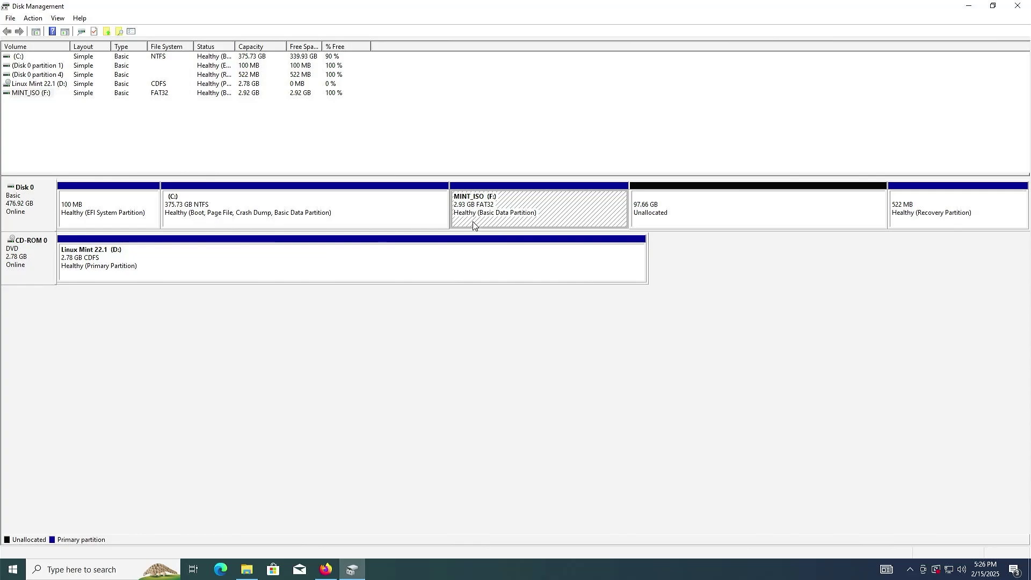
click(242, 571)
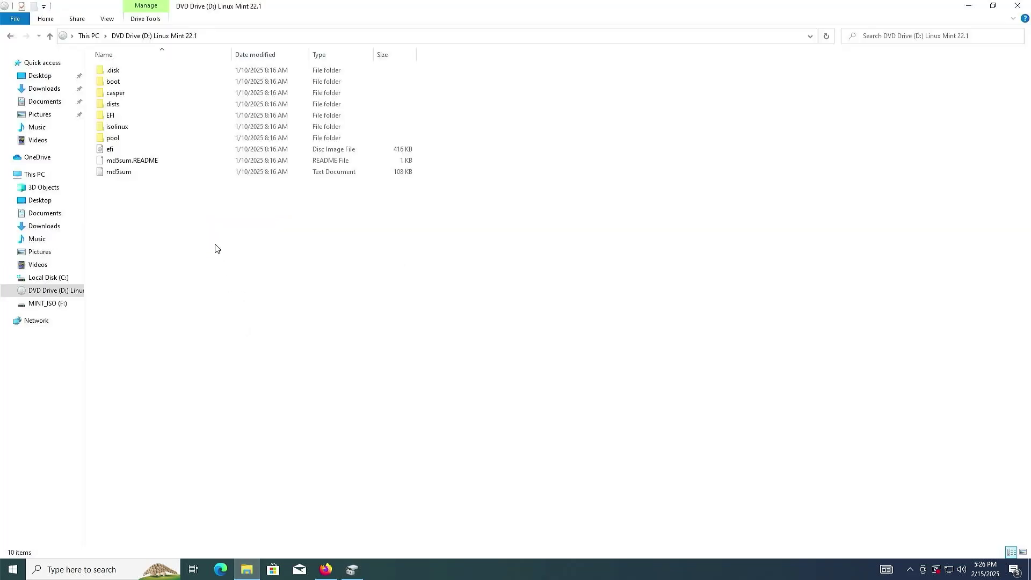
key(ctrl+a)
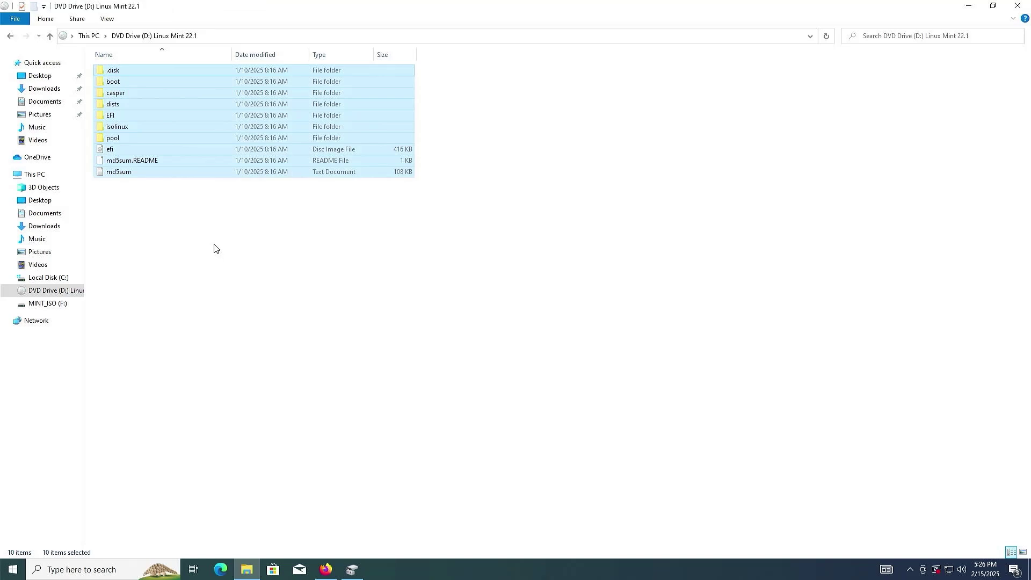
click(57, 308)
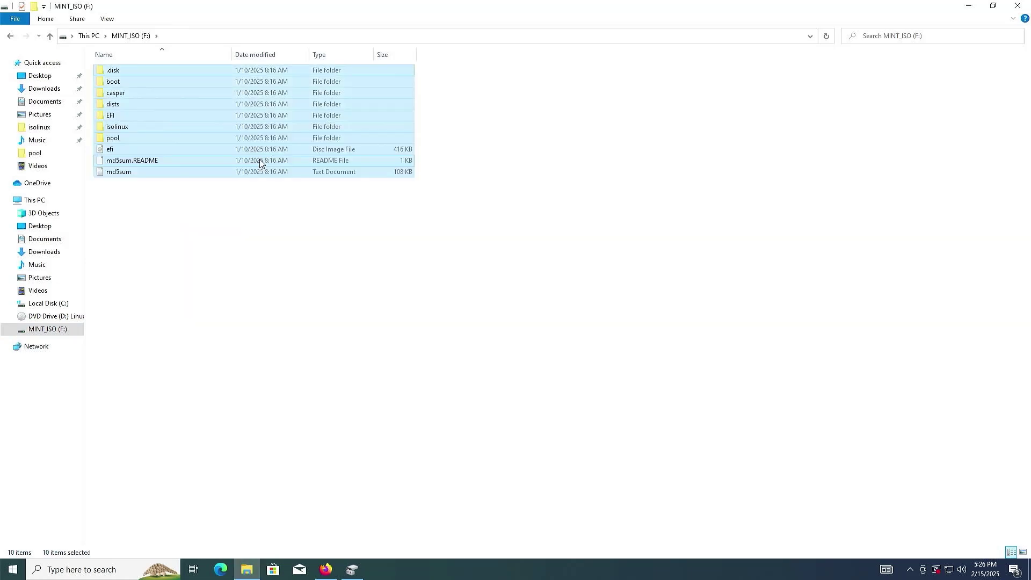
click(258, 228)
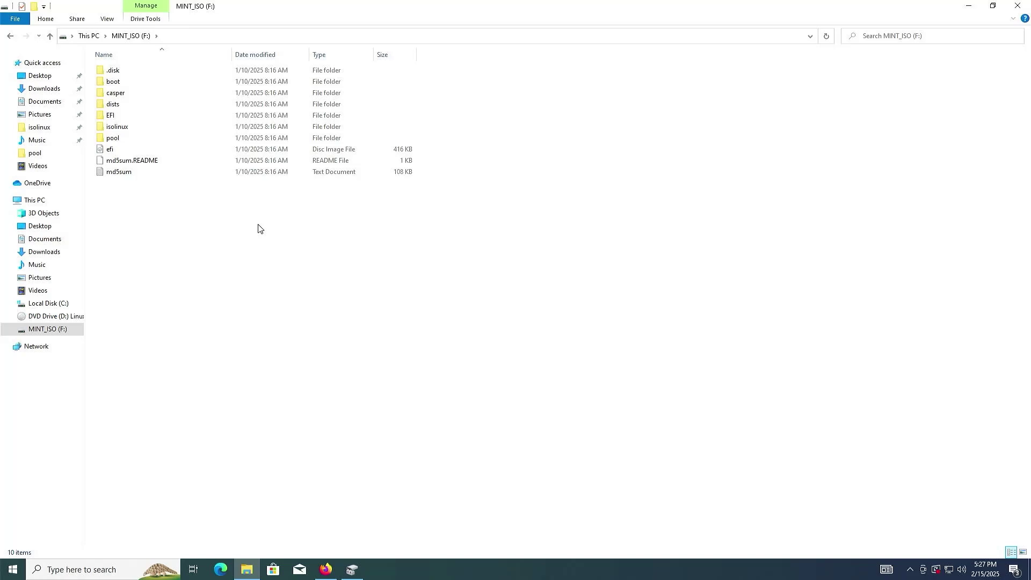
- Launch diskpart from Windows search, approving the administrator prompt
click(356, 574)
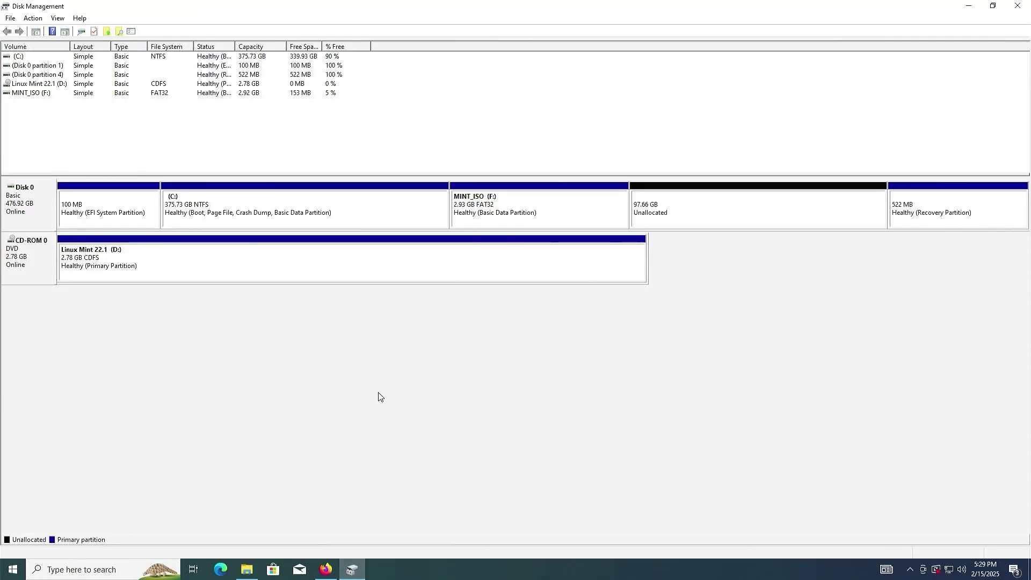
key(super)
text(diskpart)
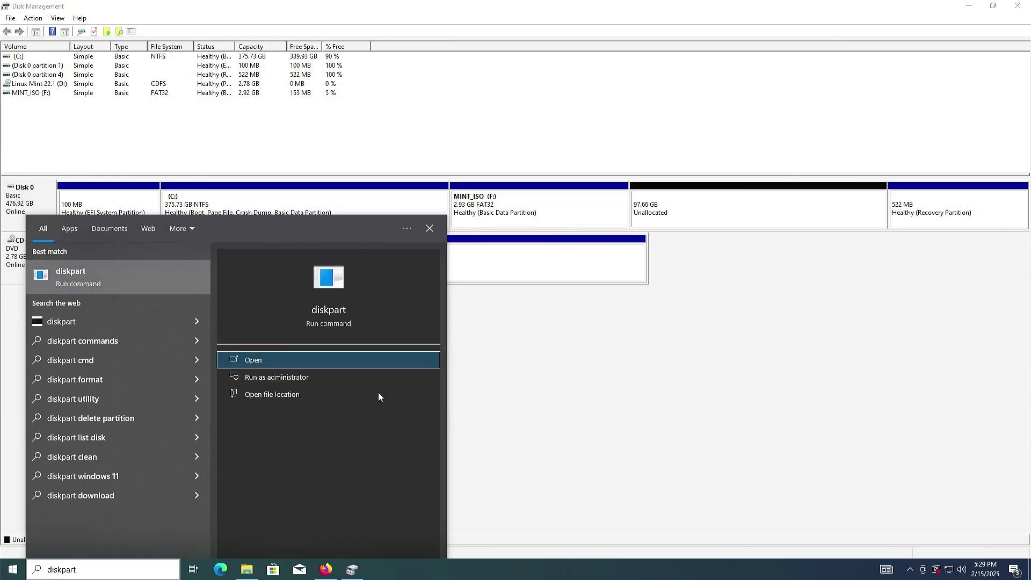
key(Return)
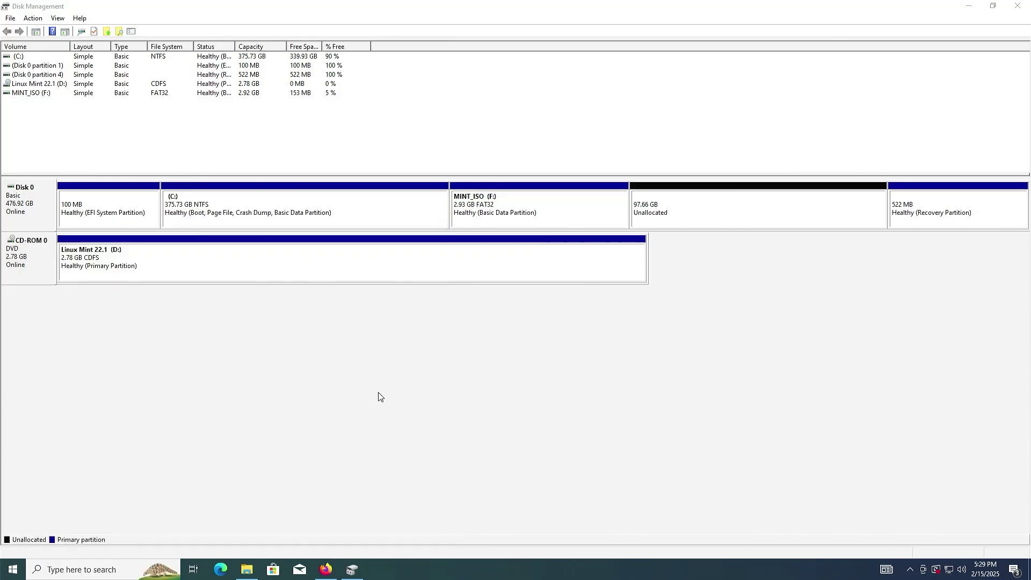
click(457, 359)
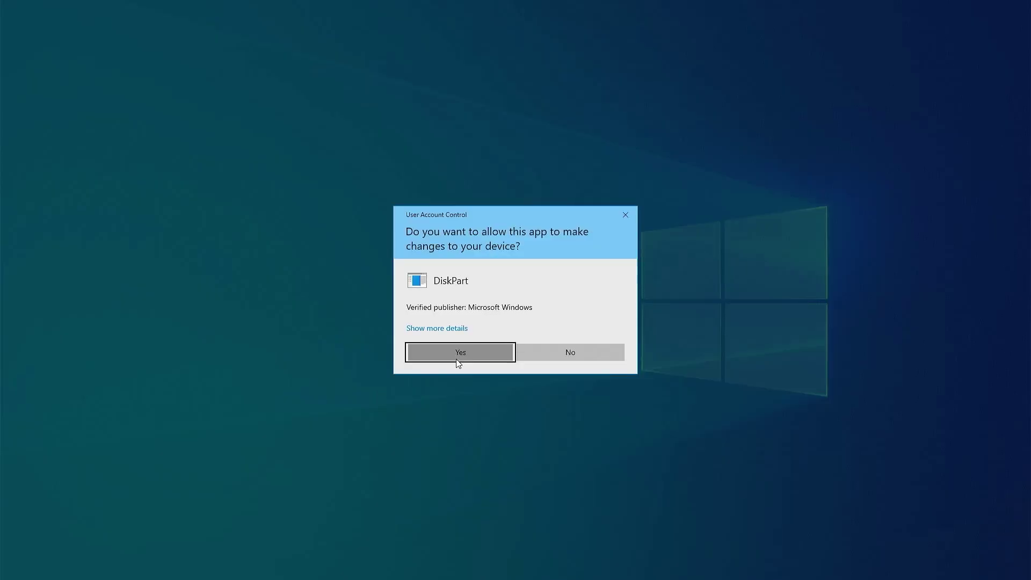
- Run list disk, sel disk 0 and list part to show disk 0's partitions
text(list disk)
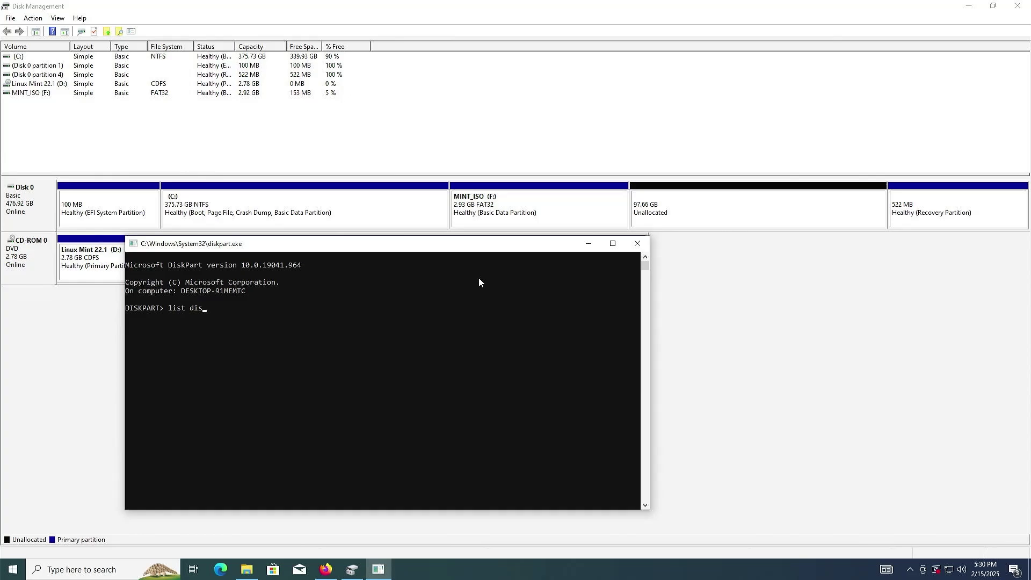
key(Return)
text(sel disk 0)
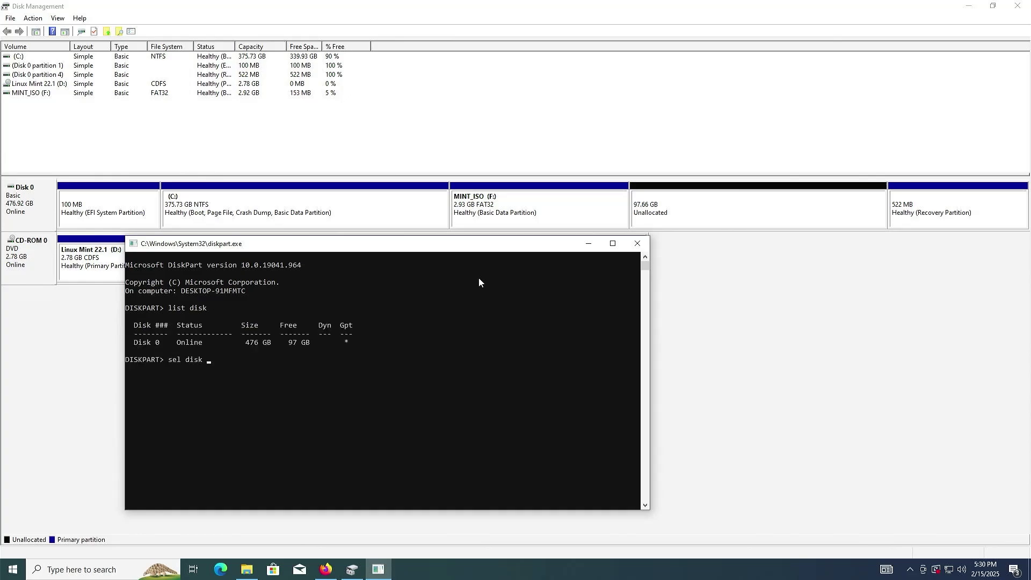
key(Return)
text(list part)
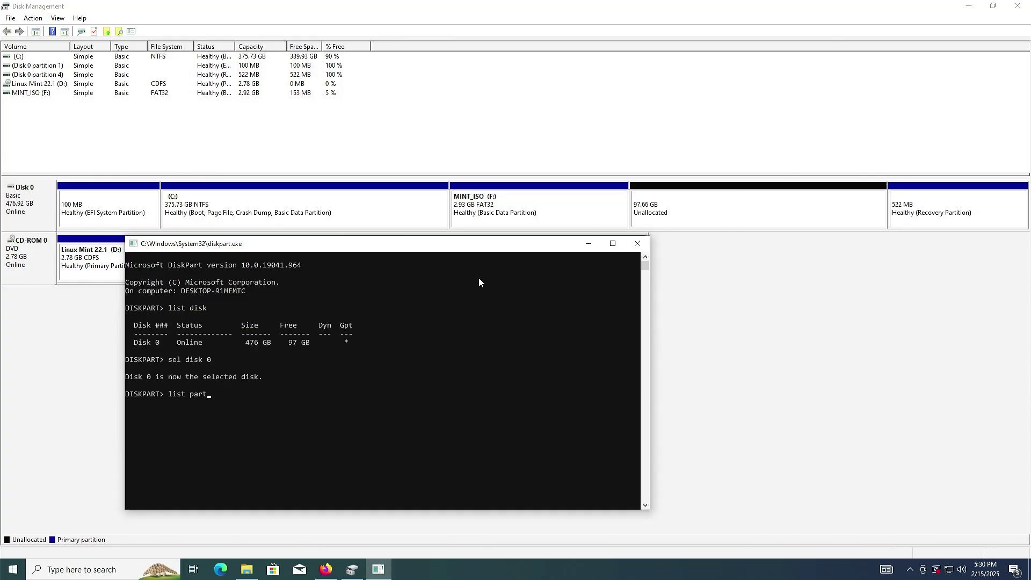
key(Return)
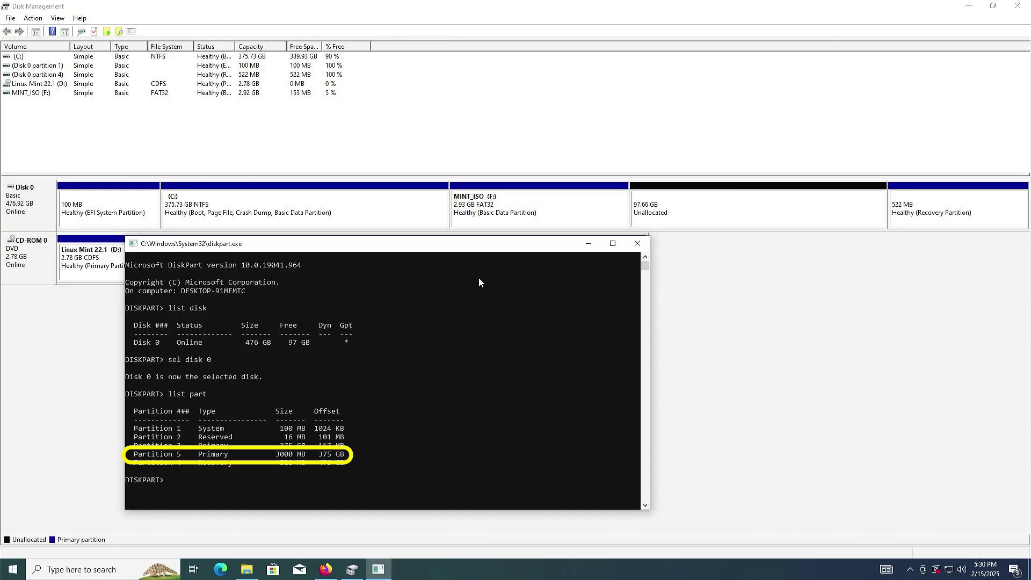
- Select partition 5 and set its ID to the EFI System GUID copied from help set id
text(sel part 5)
key(Return)
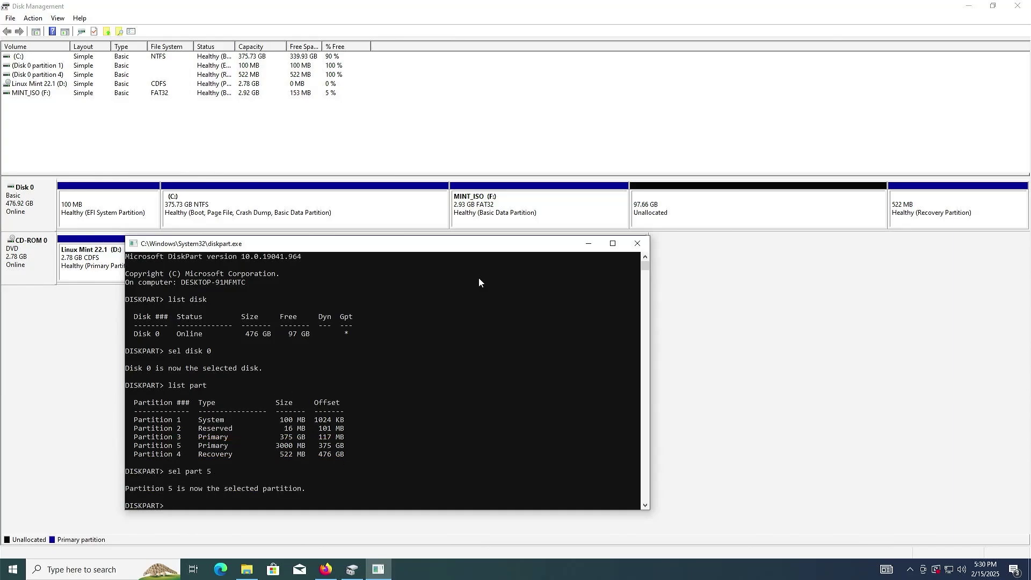
text(help set id)
key(Return)
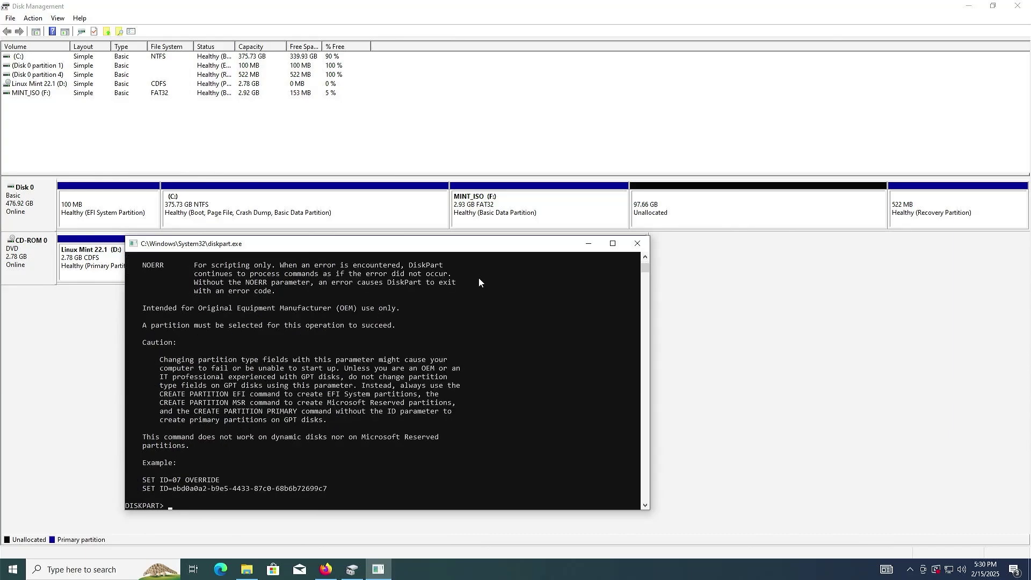
text(set id=)
scroll(438, 361, up, 10)
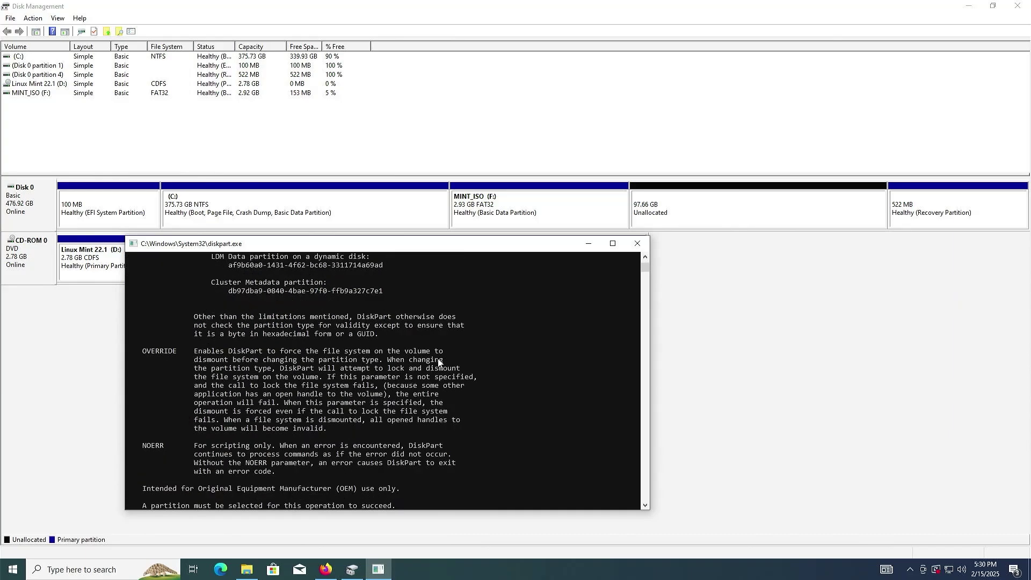
scroll(351, 396, up, 3)
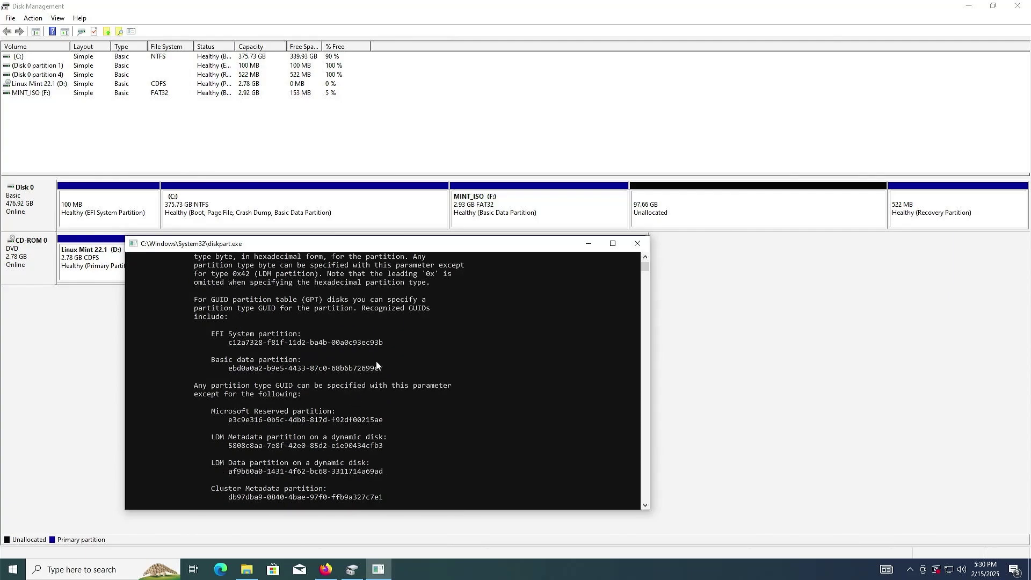
mouse_move(385, 344)
mouse_down()
mouse_move(222, 352)
mouse_move(387, 344)
mouse_up()
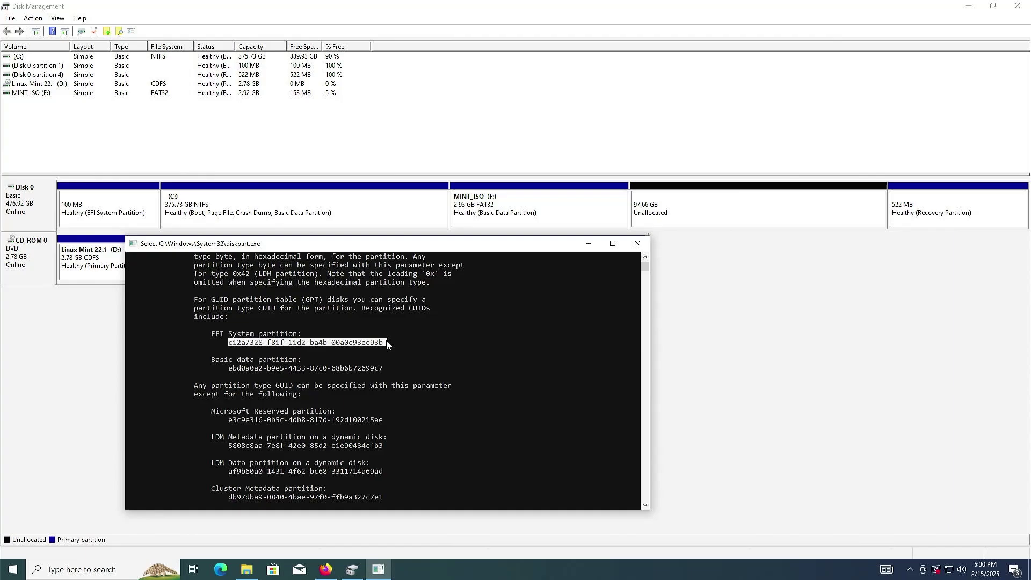
right_click(386, 344)
right_click(363, 345)
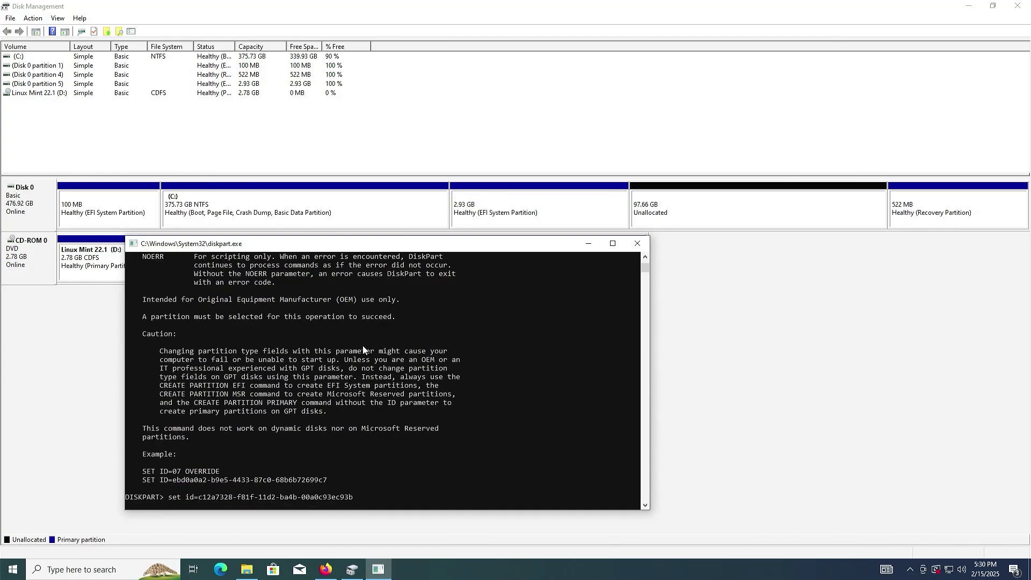
key(Return)
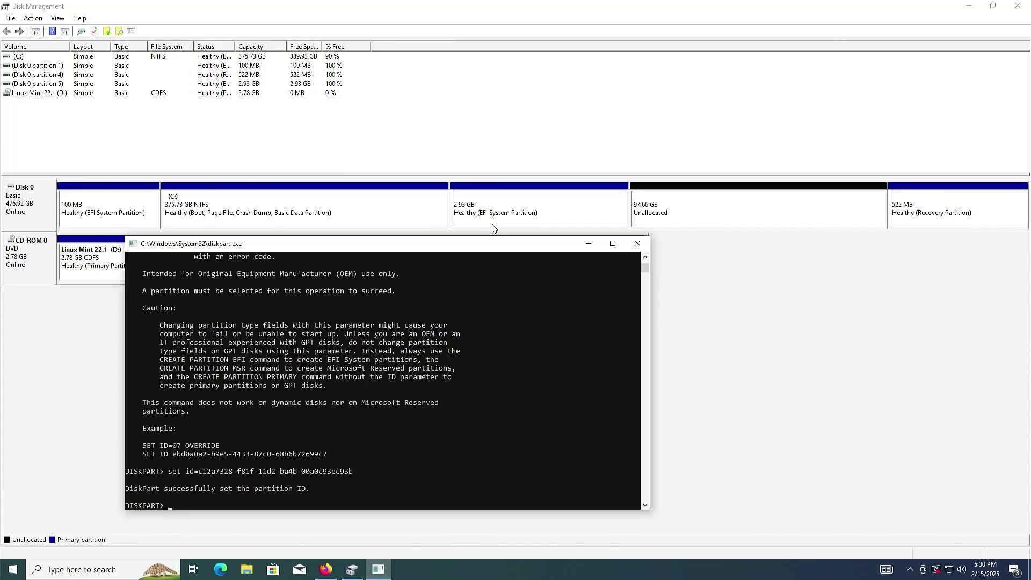
- Restart the computer from the Win+X shutdown menu
right_click(13, 568)
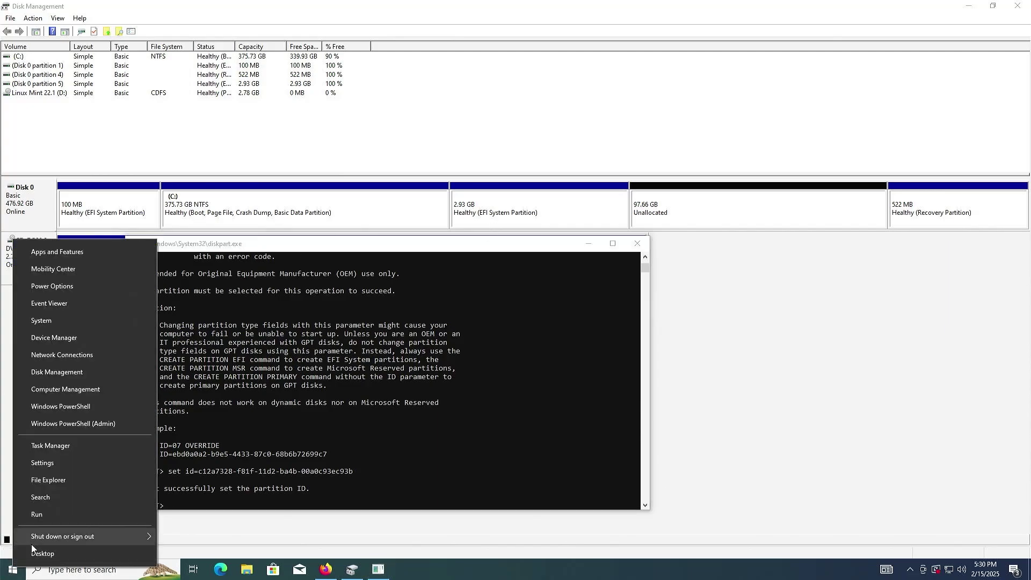
mouse_move(34, 539)
click(182, 534)
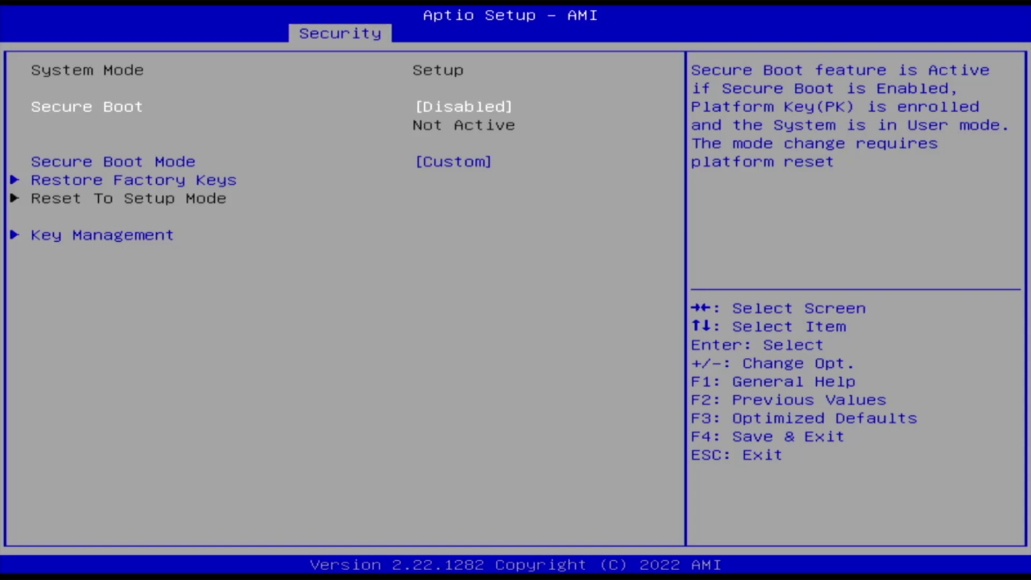
- Go to the Save & Exit tab and highlight UEFI OS (P0: Patriot P210 512GB) under Boot Override
key(Right)
key(Right)
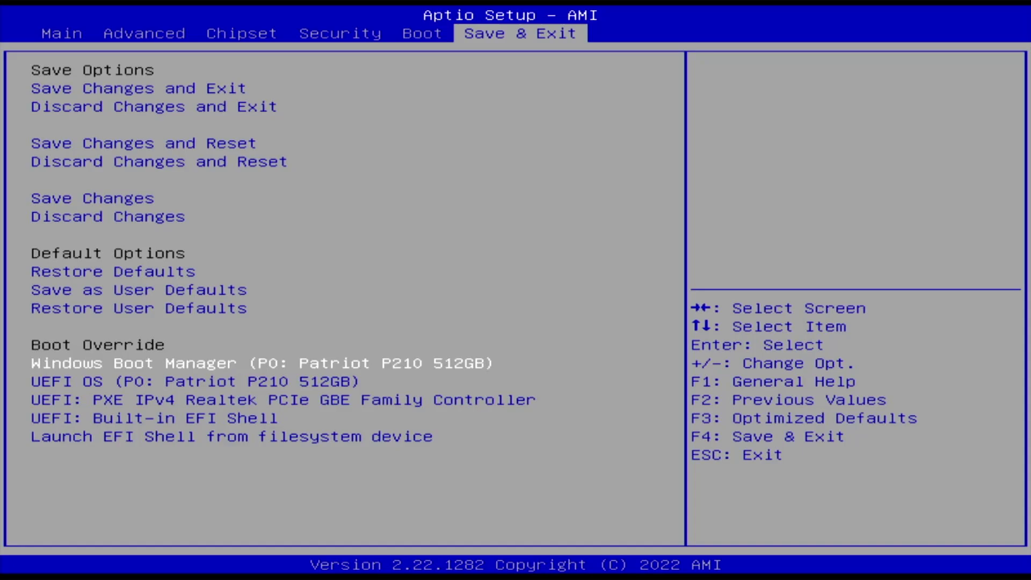
key(Down)
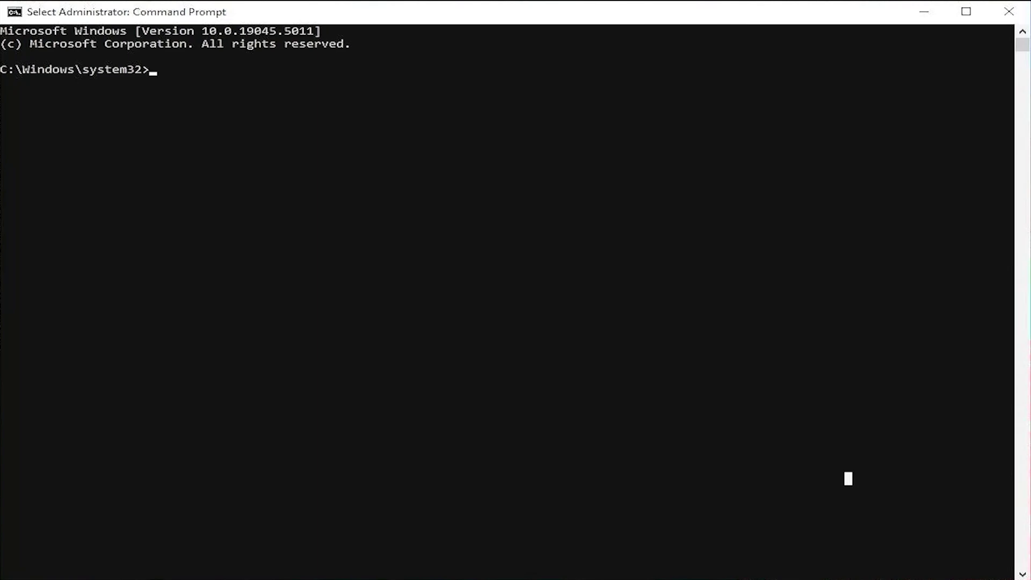
- Run bcdedit /enum firmware to show the UEFI OS entry loading \EFI\BOOT\BOOTX64.EFI from F:
text(bcdedit /)
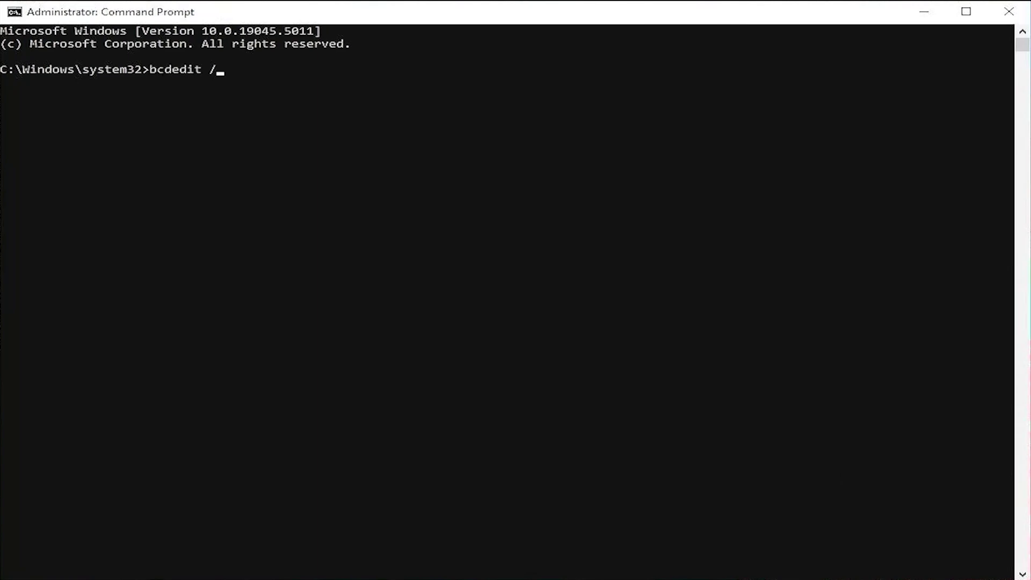
text(enum firmware)
key(Return)
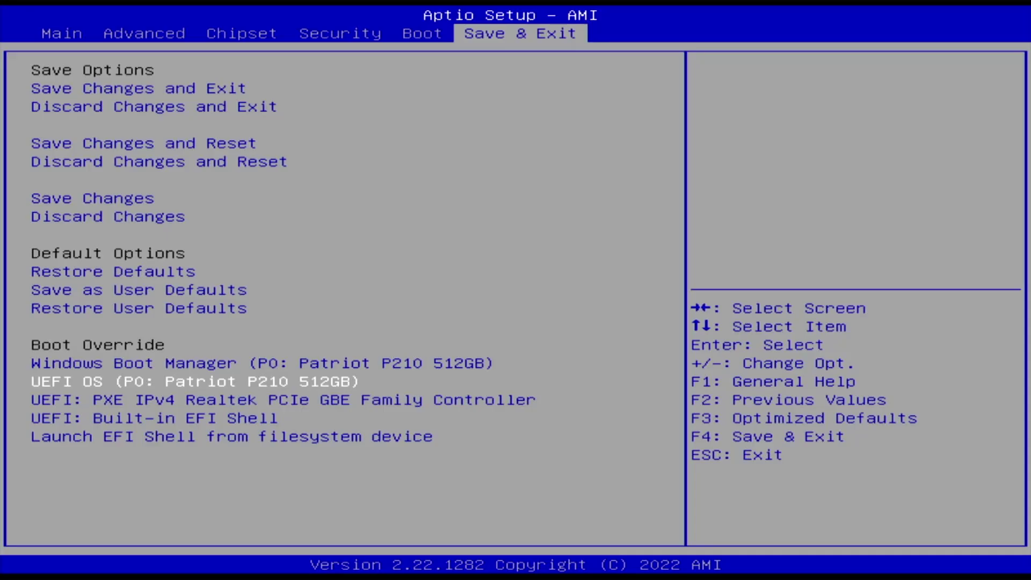
- Boot the UEFI OS (P0: Patriot P210 512GB) entry from Aptio's Boot Override list
key(Return)
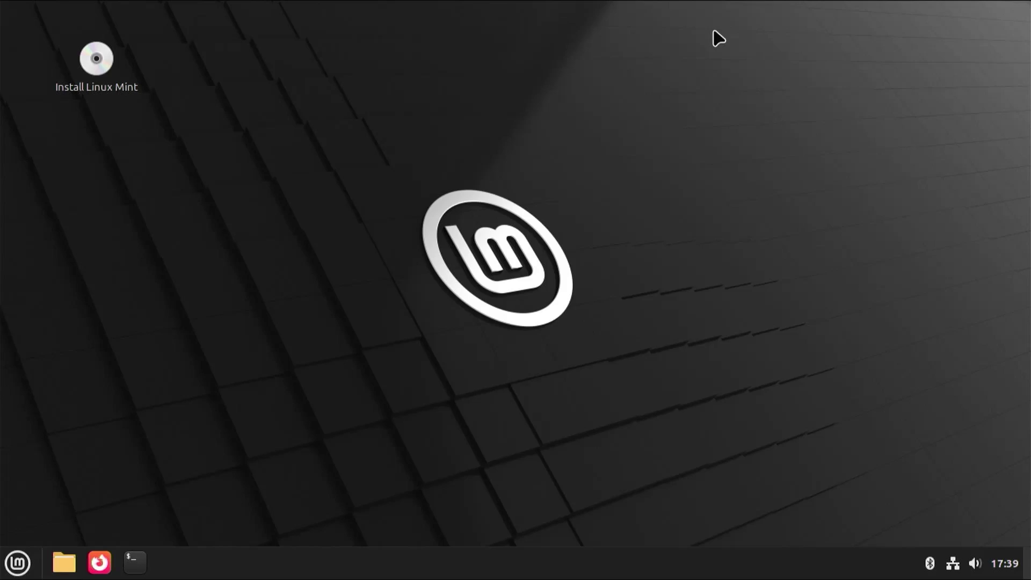
- Launch GParted from the Linux Mint application menu
click(11, 564)
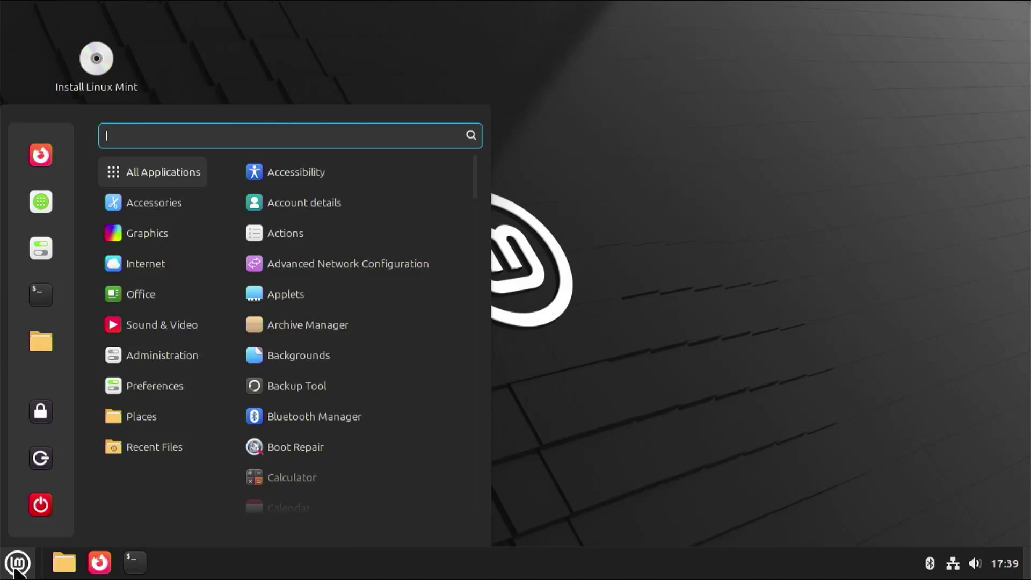
text(gparted)
key(Return)
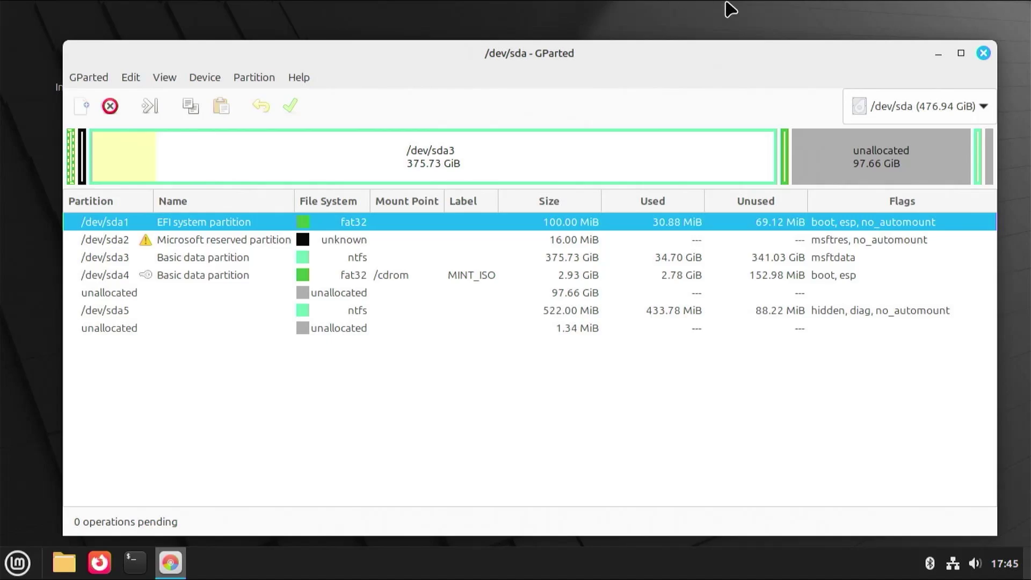
- Remove the boot flag from the EFI system partition /dev/sda1
click(226, 276)
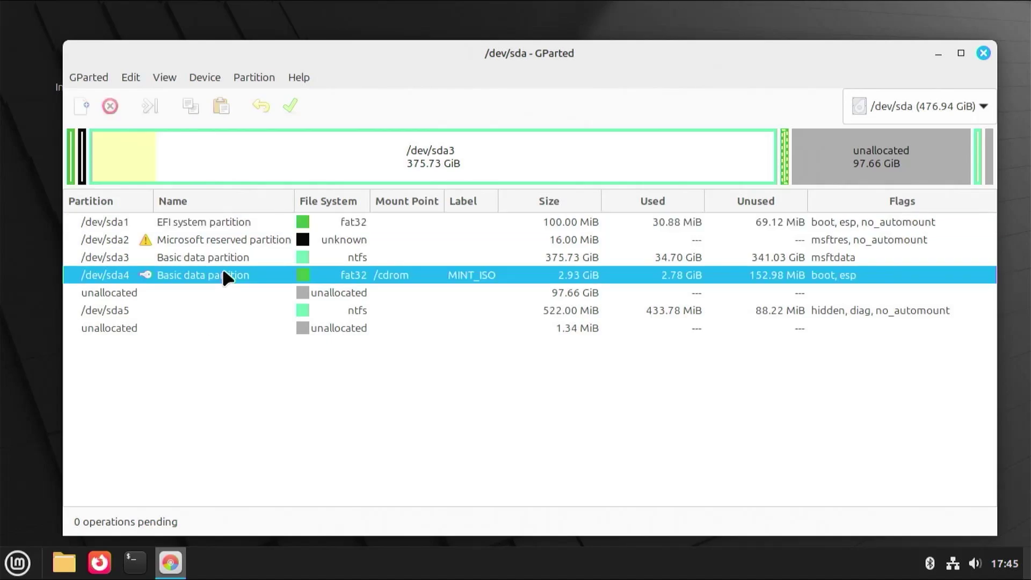
click(228, 223)
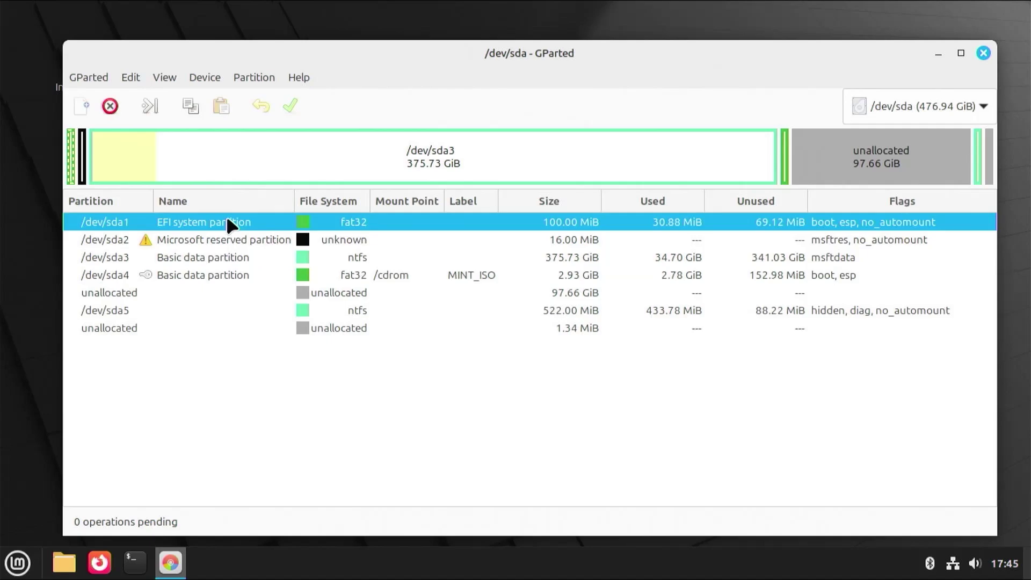
right_click(228, 220)
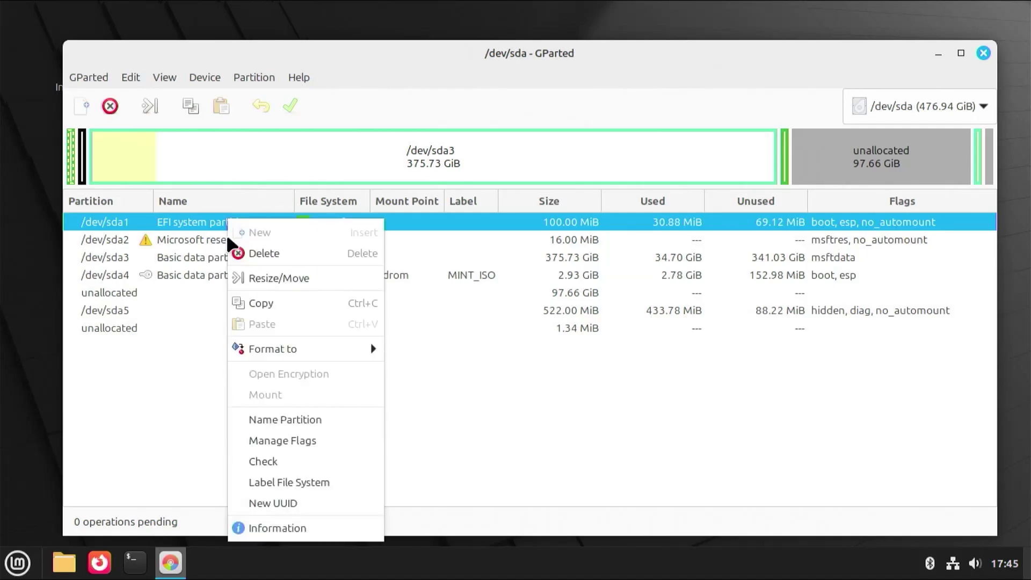
click(259, 439)
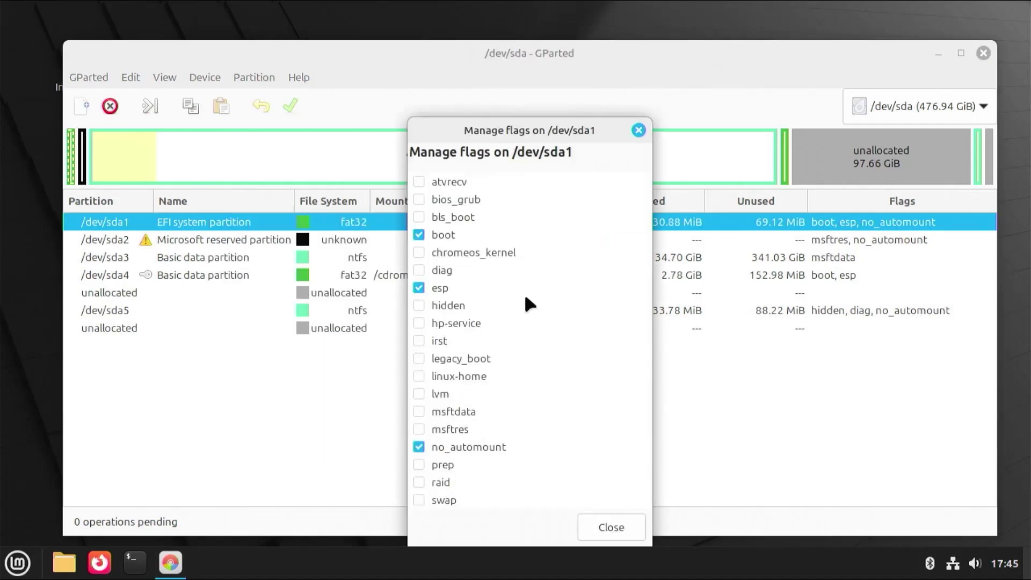
click(419, 235)
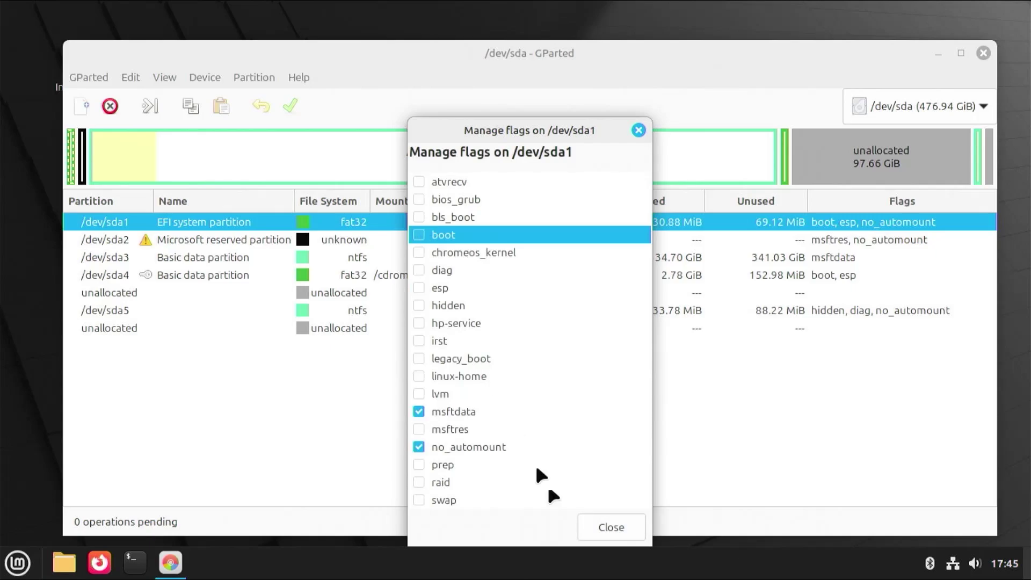
click(601, 533)
- Remove the boot flag from the MINT_ISO partition /dev/sda4, then close GParted
click(344, 293)
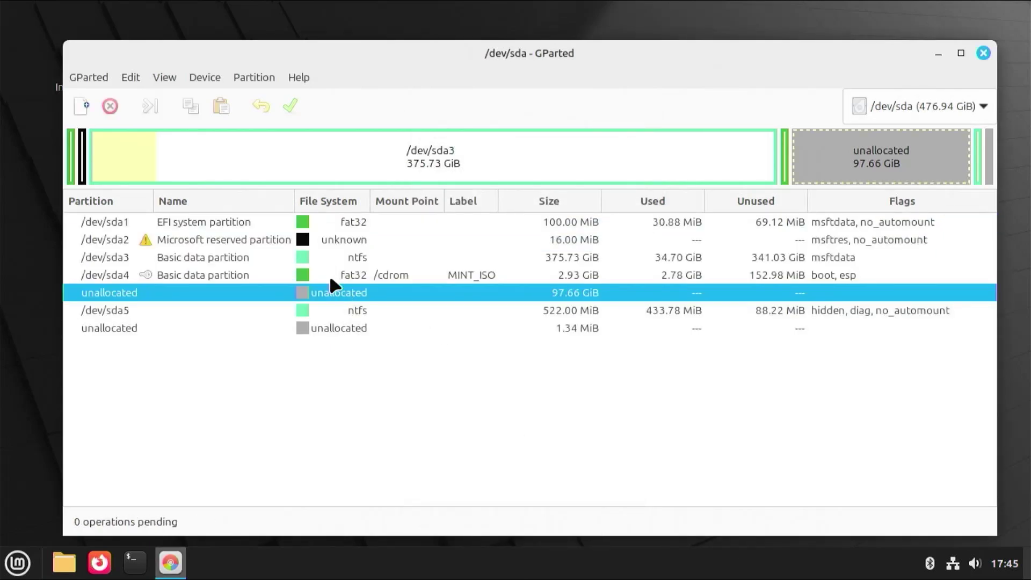
click(330, 275)
right_click(329, 274)
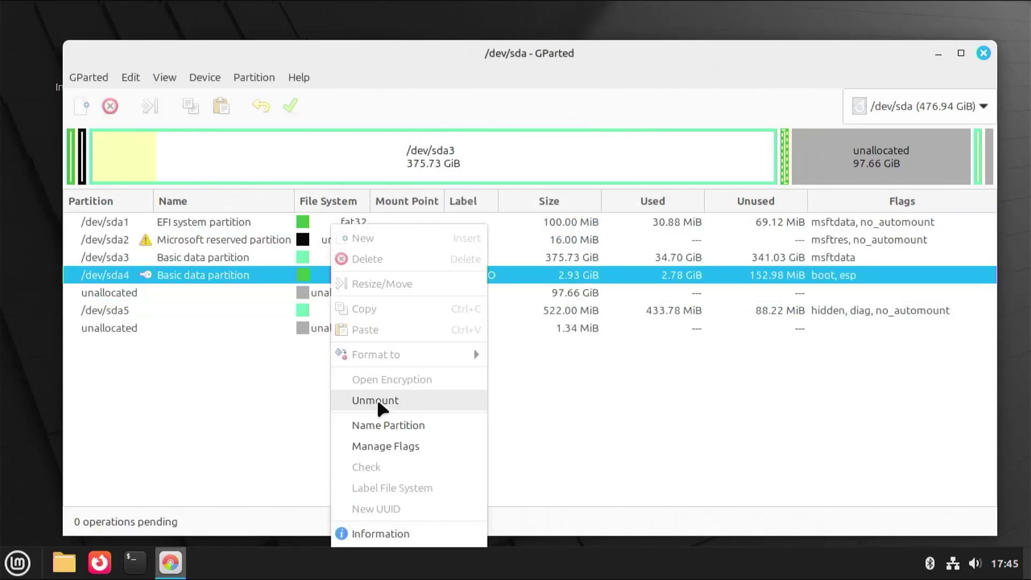
click(385, 447)
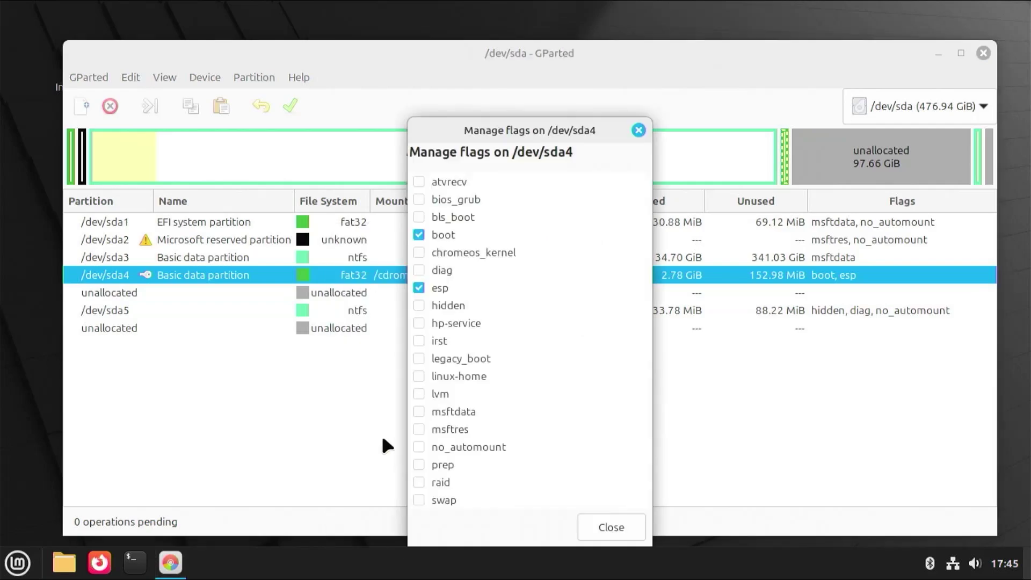
click(418, 235)
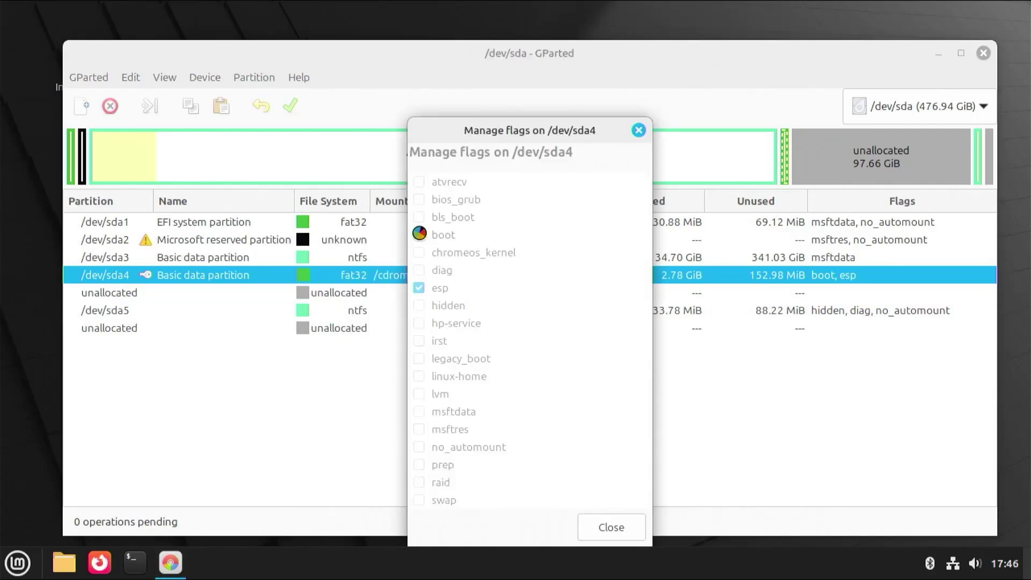
click(615, 534)
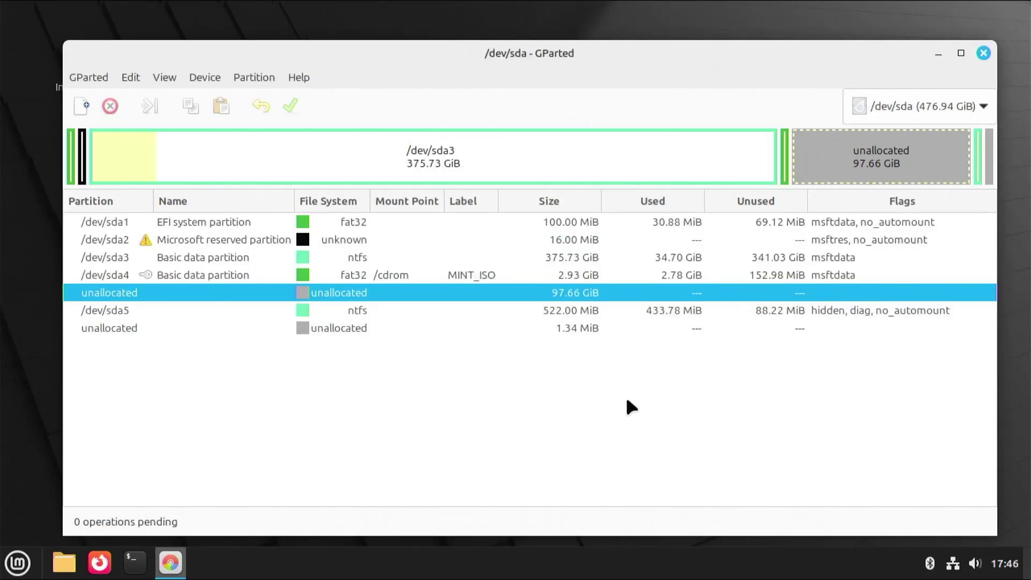
click(984, 53)
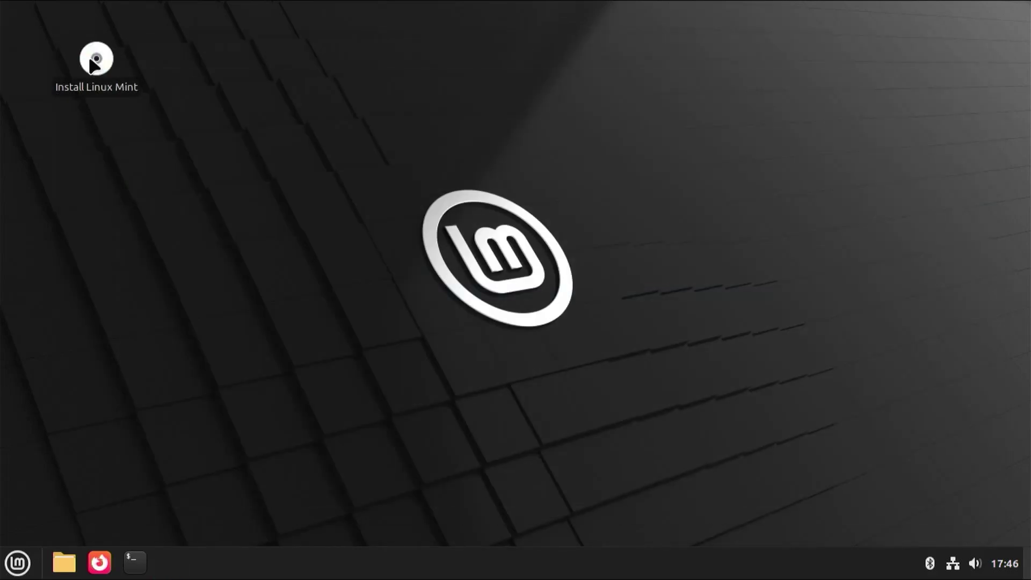
- Start the Linux Mint installer with English, US keyboard layout and multimedia codecs
double_click(95, 60)
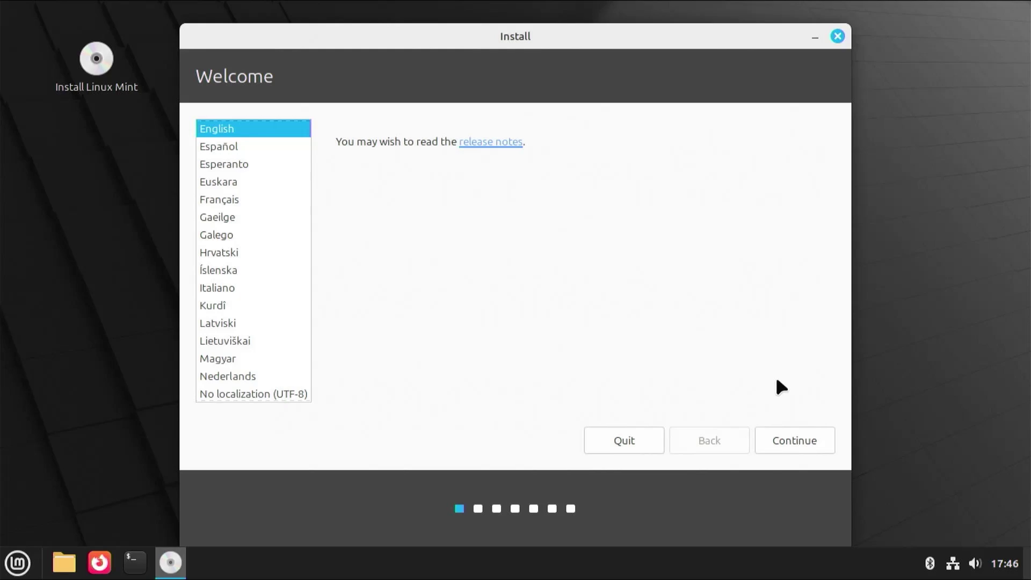
click(782, 452)
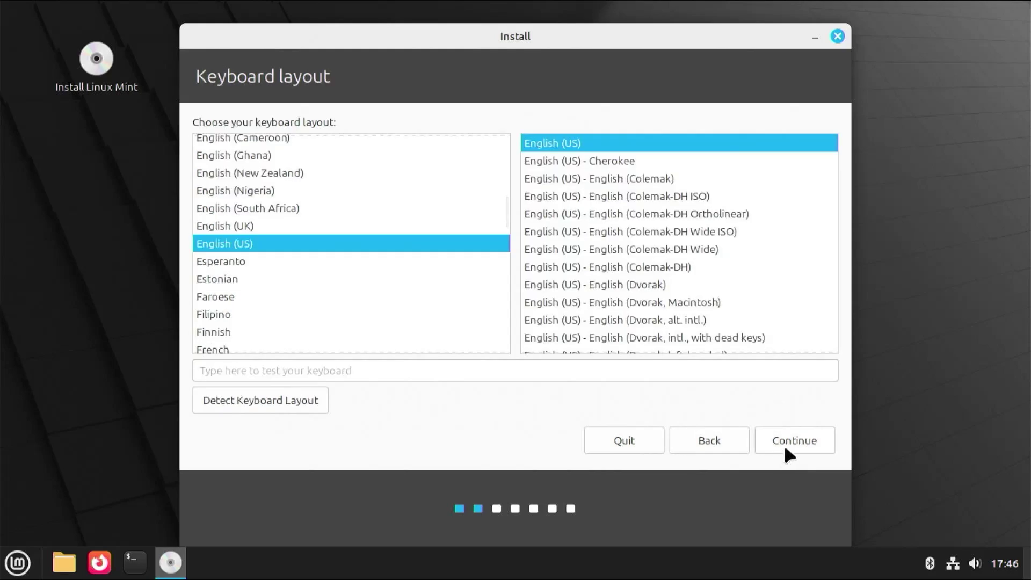
click(784, 444)
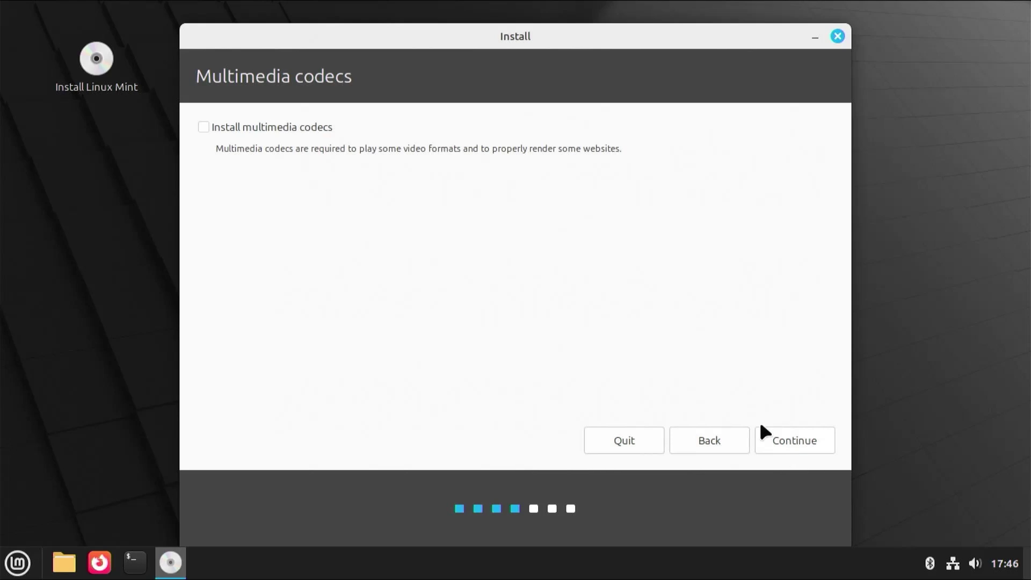
click(295, 127)
click(829, 449)
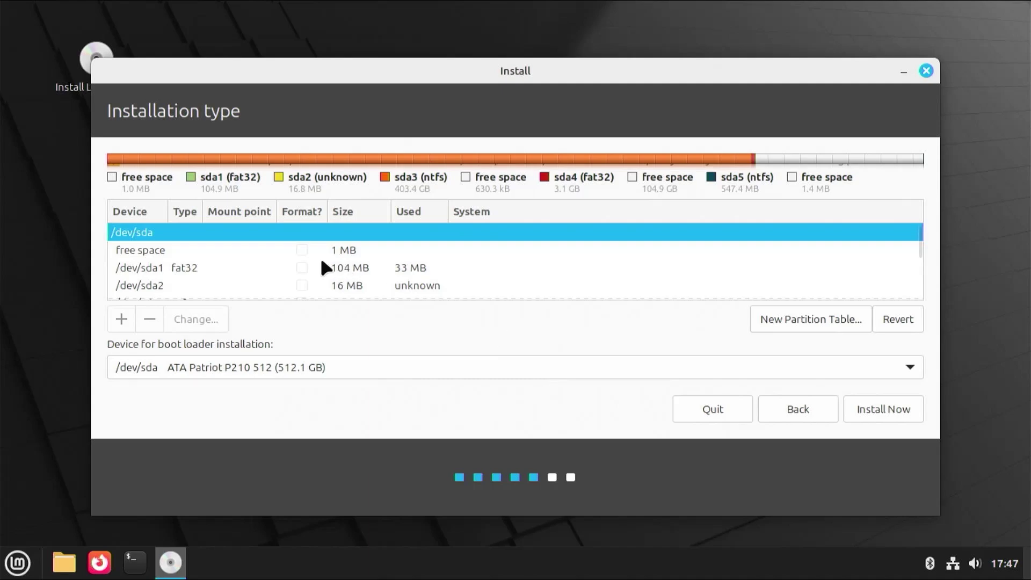
- Review the /dev/sda partitions and select the 104858 MB free space
click(308, 267)
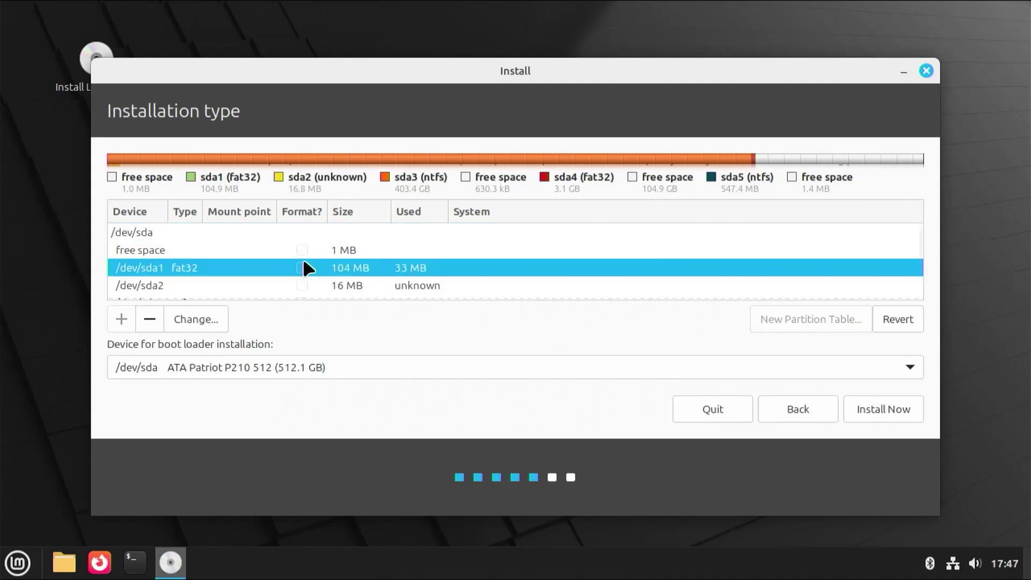
click(153, 232)
scroll(205, 241, down, 1)
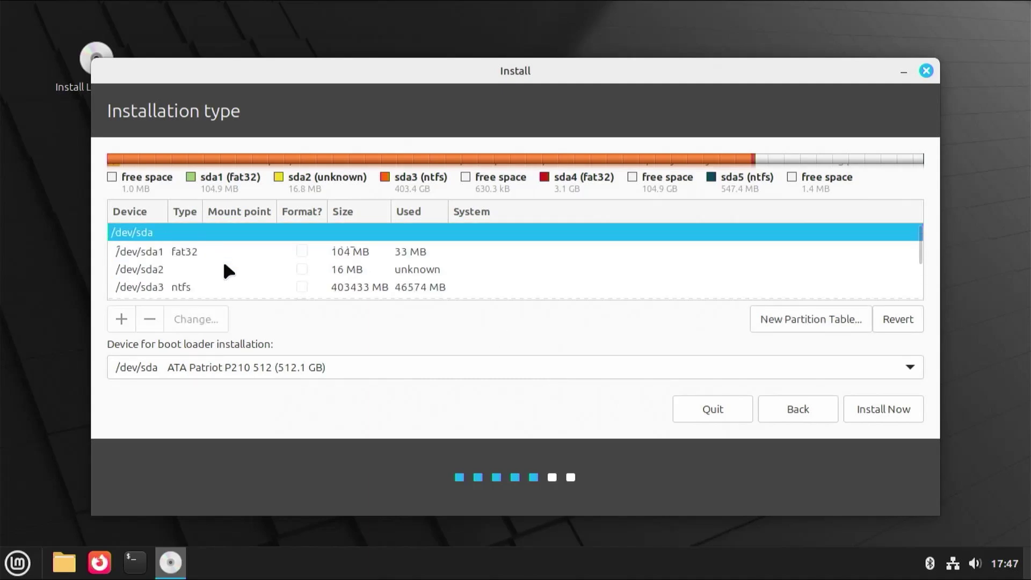
click(168, 250)
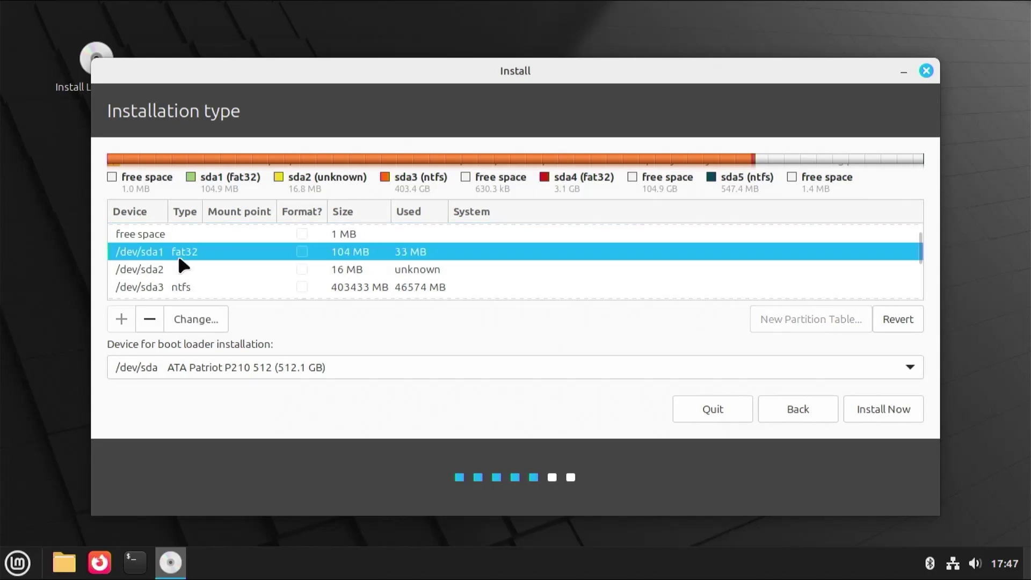
scroll(172, 269, down, 1)
click(171, 268)
scroll(172, 270, down, 1)
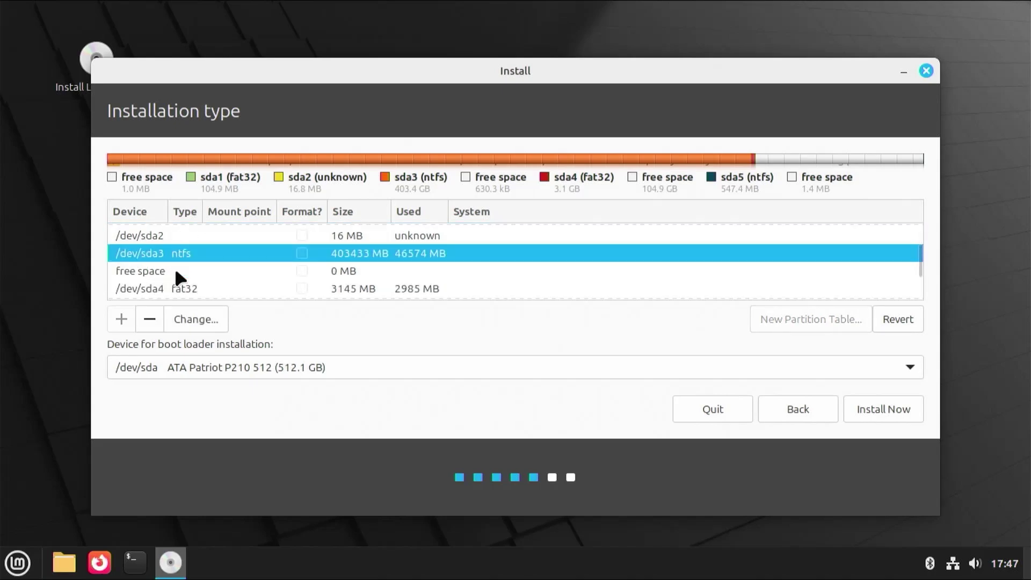
scroll(178, 271, down, 1)
scroll(183, 269, down, 1)
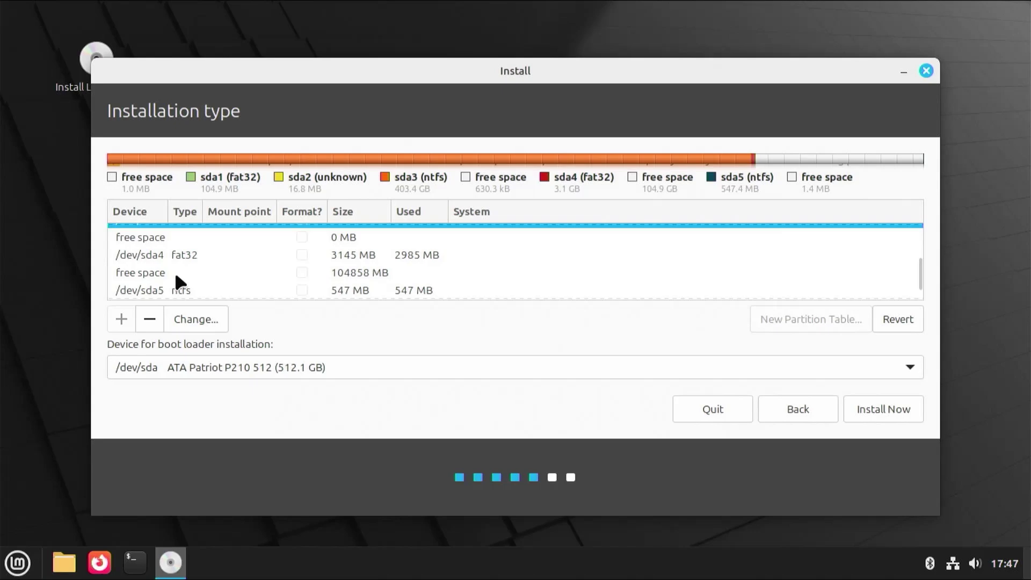
click(199, 273)
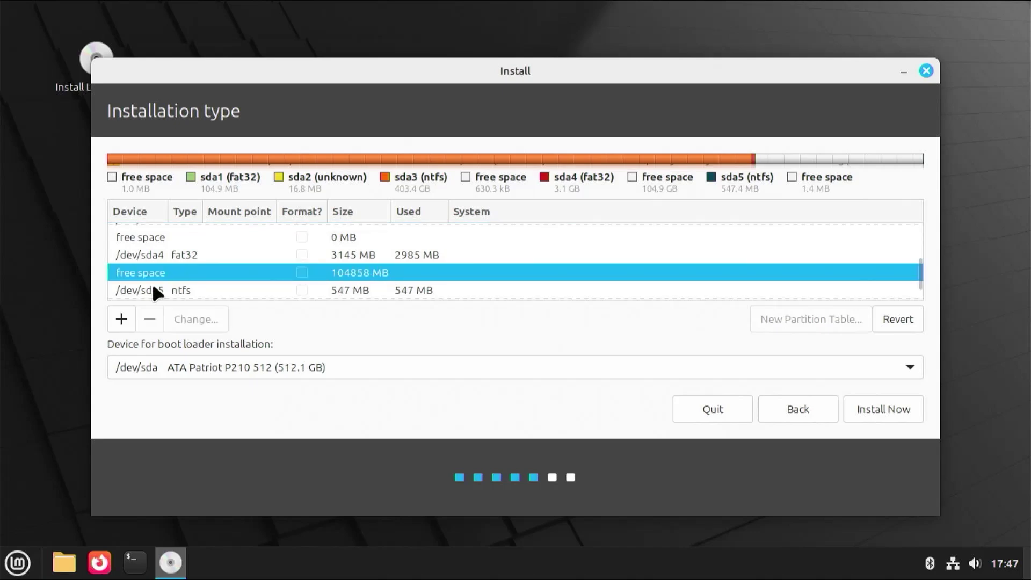
- Add a 512 MB EFI System Partition, /dev/sda6, leaving 104346 MB free
click(120, 330)
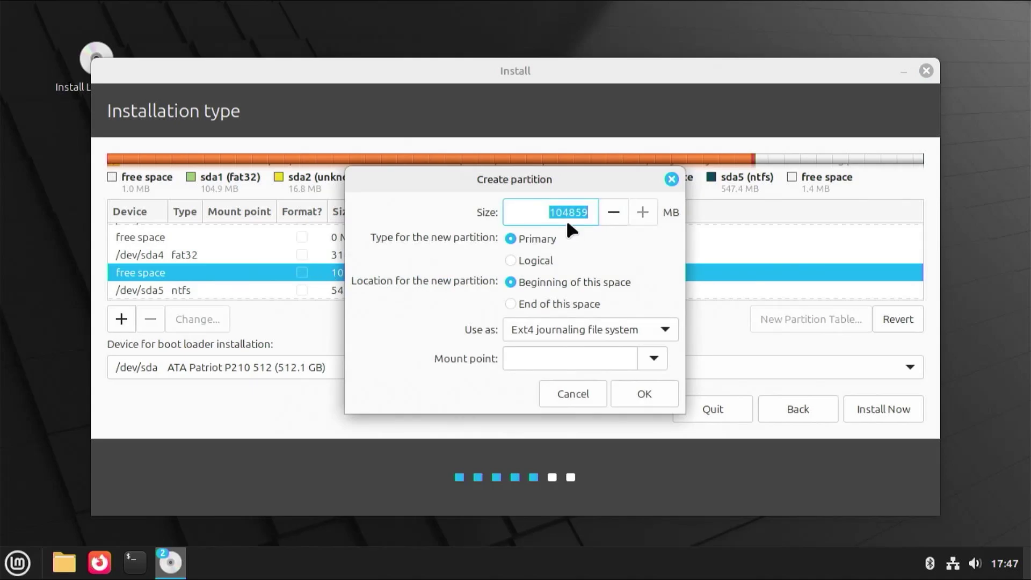
click(576, 327)
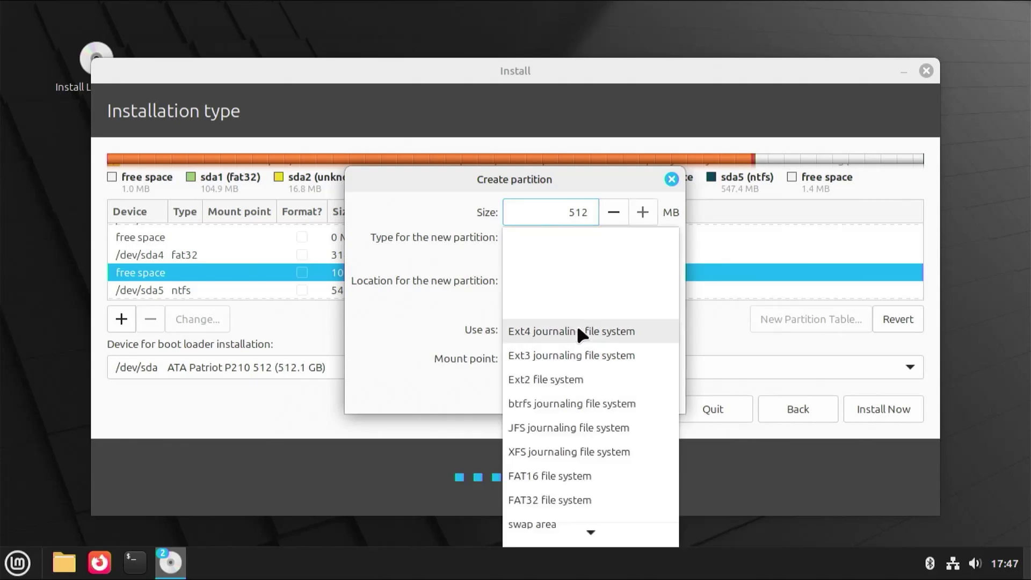
scroll(582, 486, down, 3)
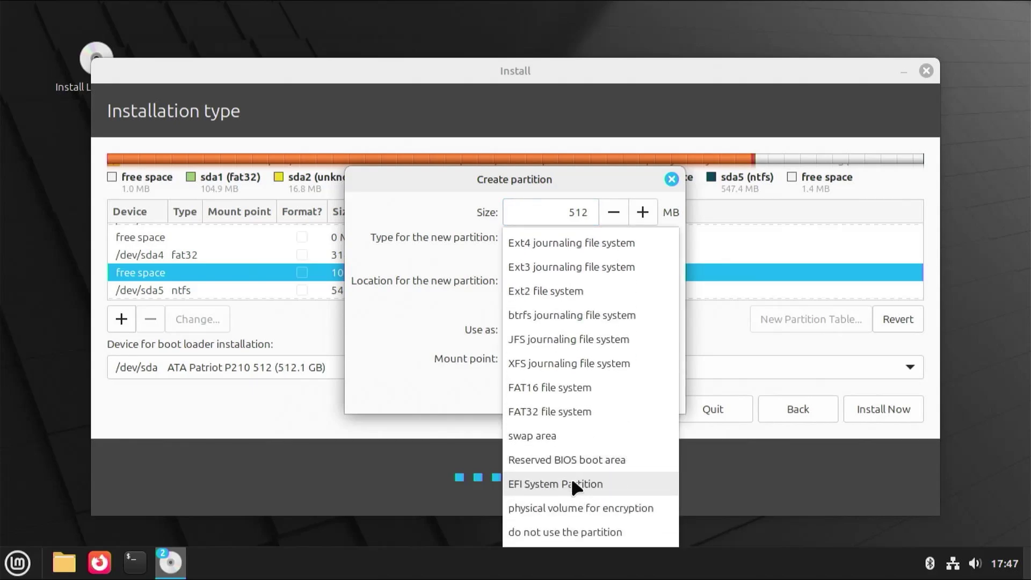
click(572, 484)
click(631, 368)
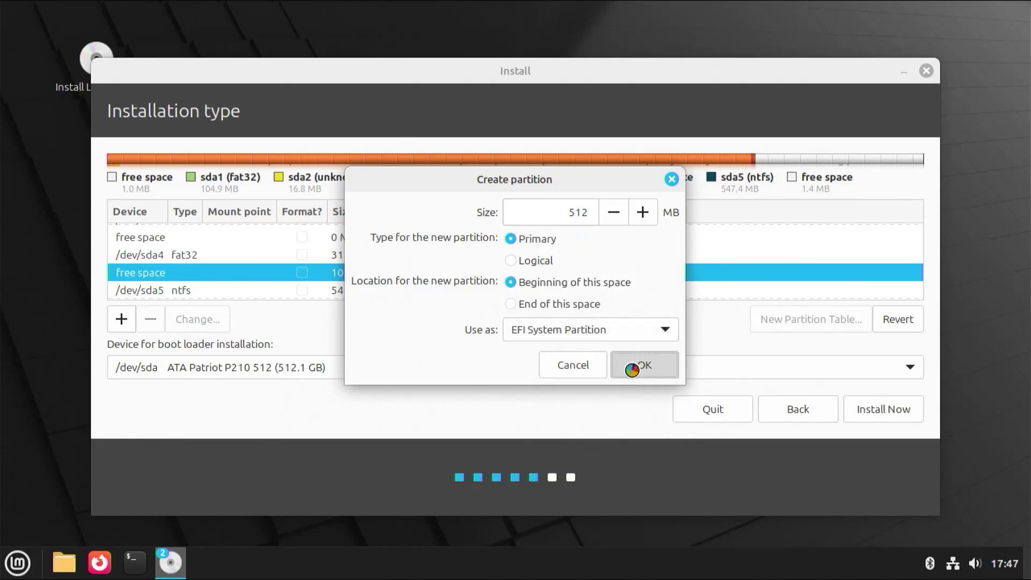
scroll(318, 273, down, 1)
scroll(319, 280, down, 4)
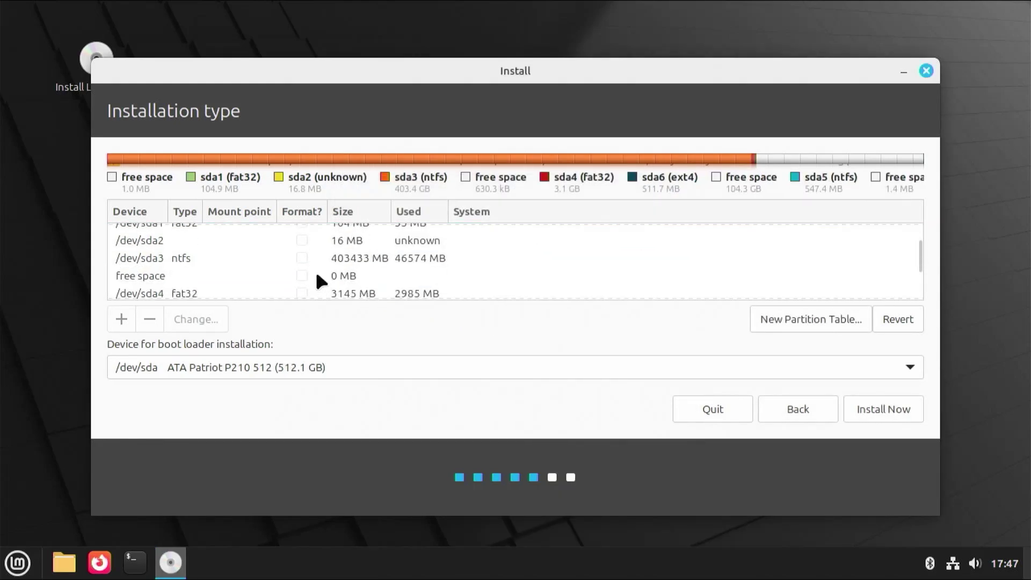
click(297, 260)
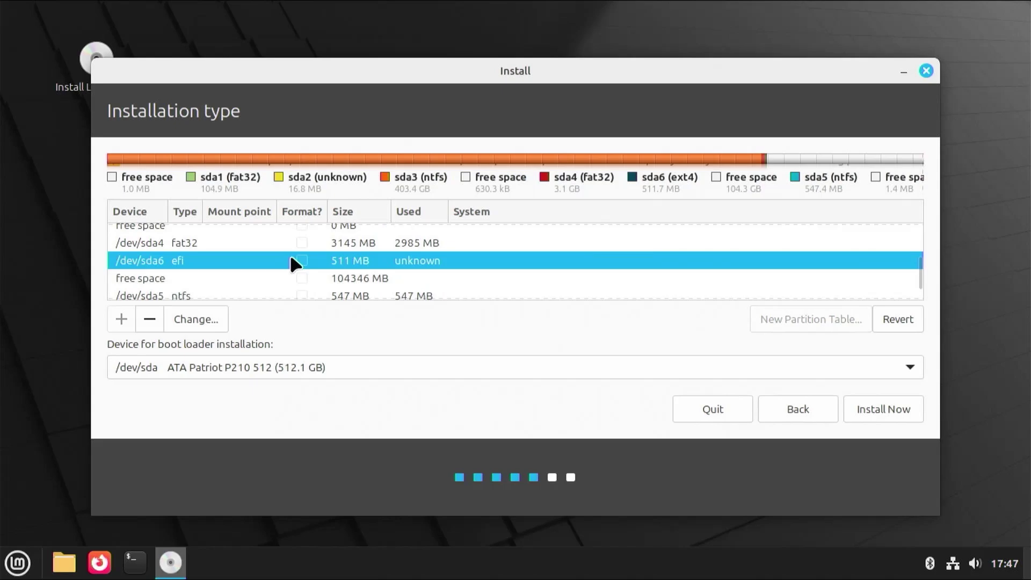
- Add a 12288 MB swap partition, /dev/sda7, from the remaining 104346 MB free space
click(198, 278)
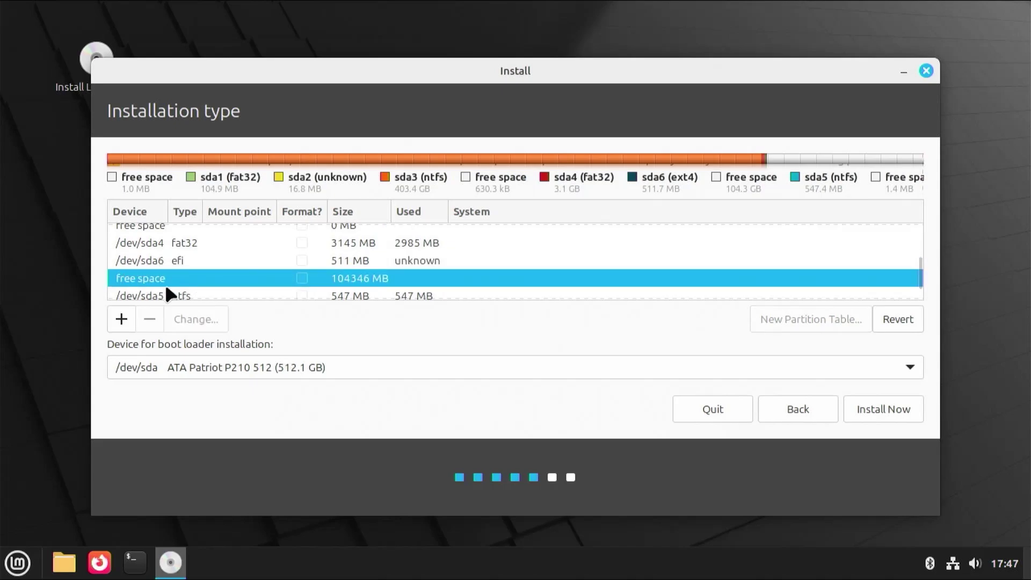
click(122, 318)
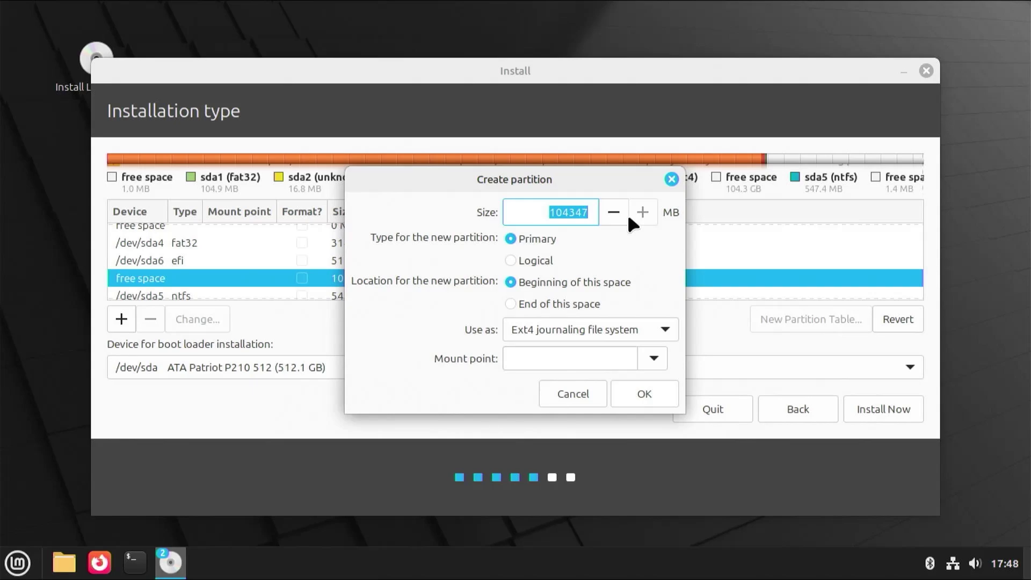
text(12288)
click(609, 328)
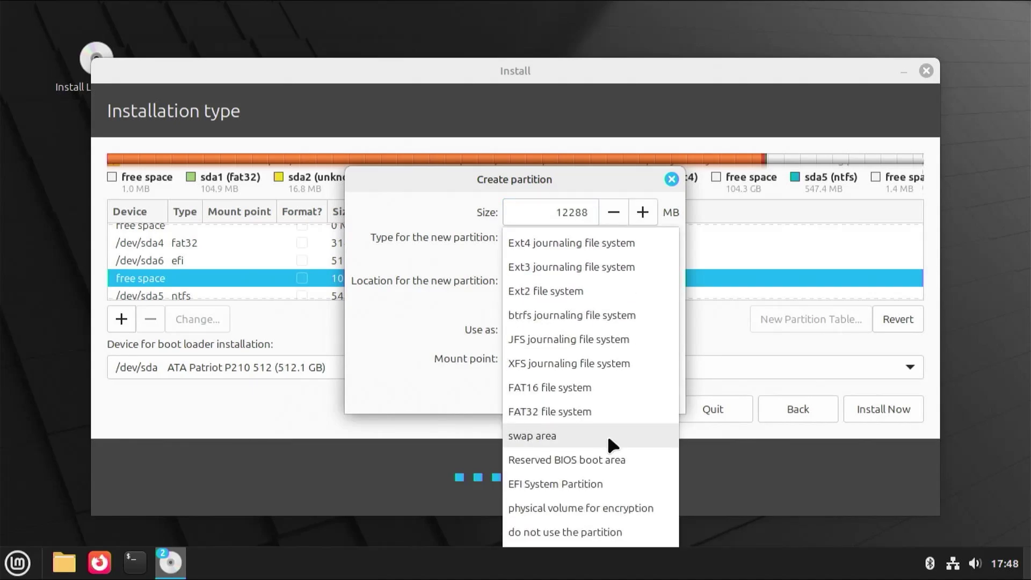
click(607, 435)
click(645, 359)
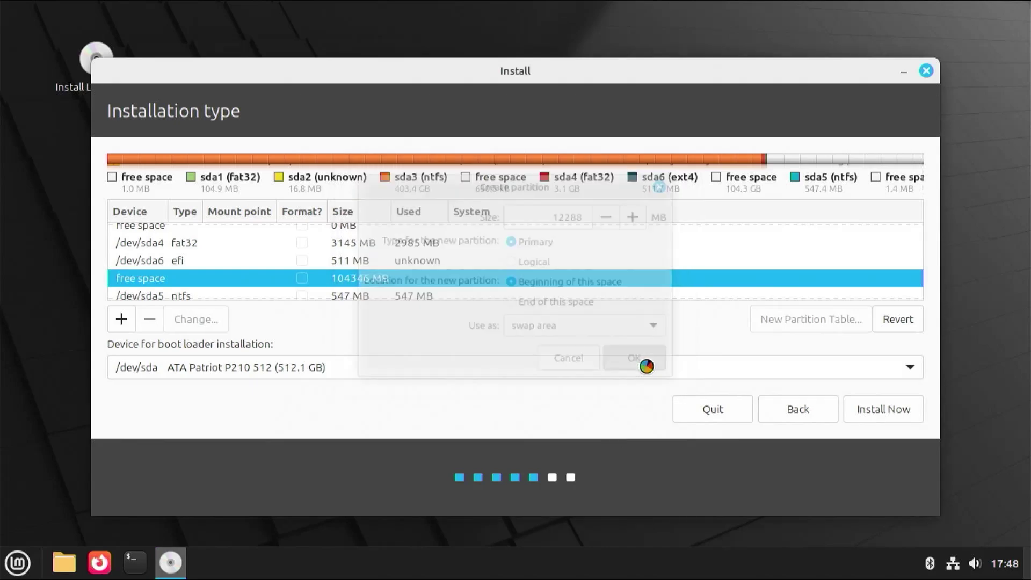
scroll(435, 272, down, 1)
scroll(436, 277, down, 3)
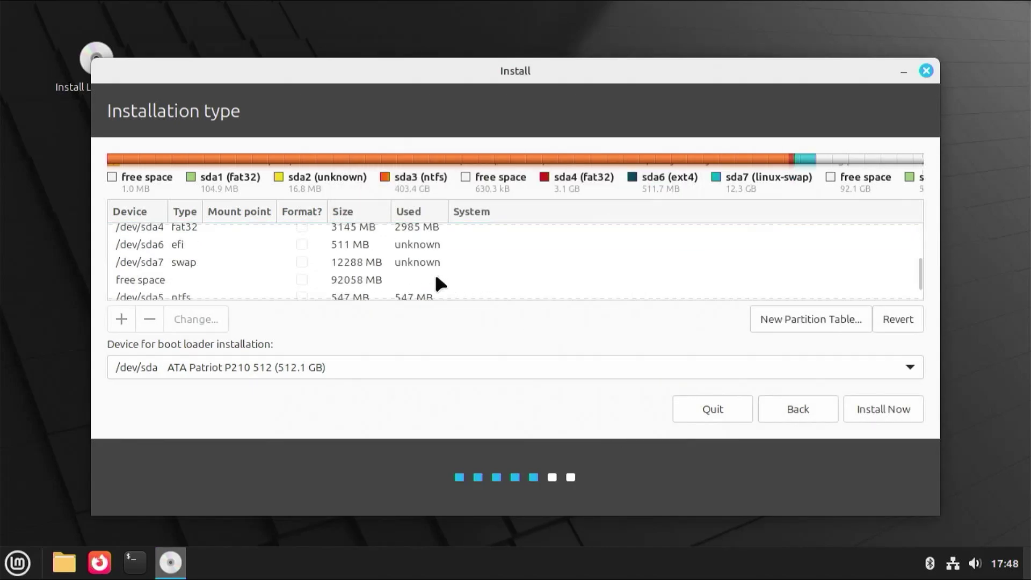
- Start a new Ext4 partition in the 92058 MB free space with mount point /
click(381, 263)
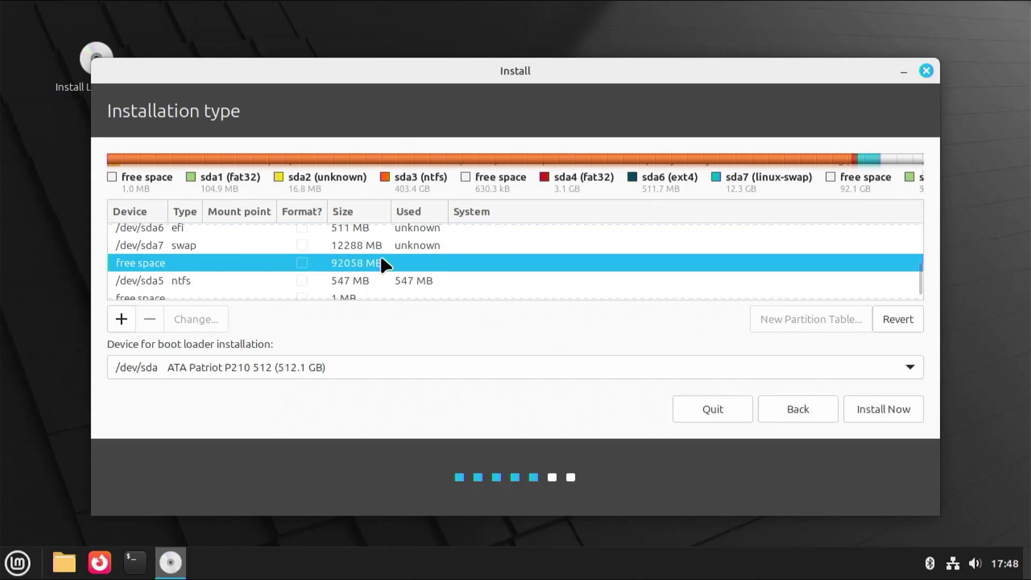
click(122, 317)
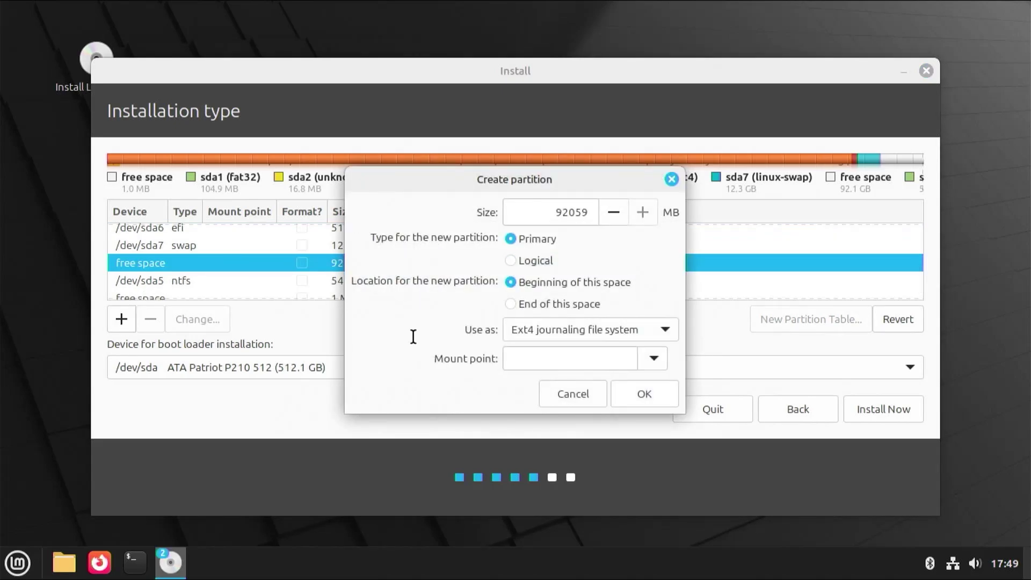
click(653, 358)
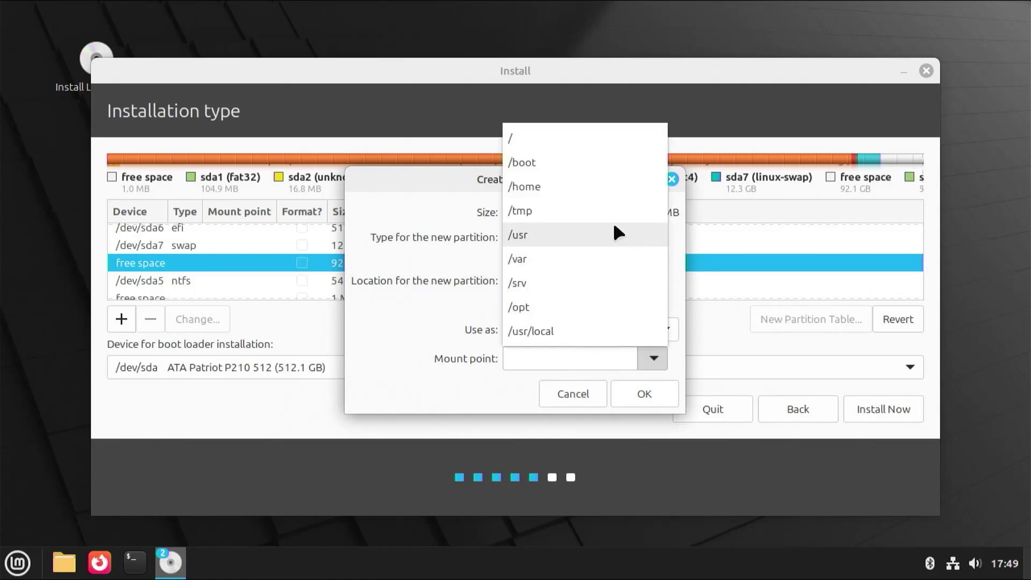
click(602, 141)
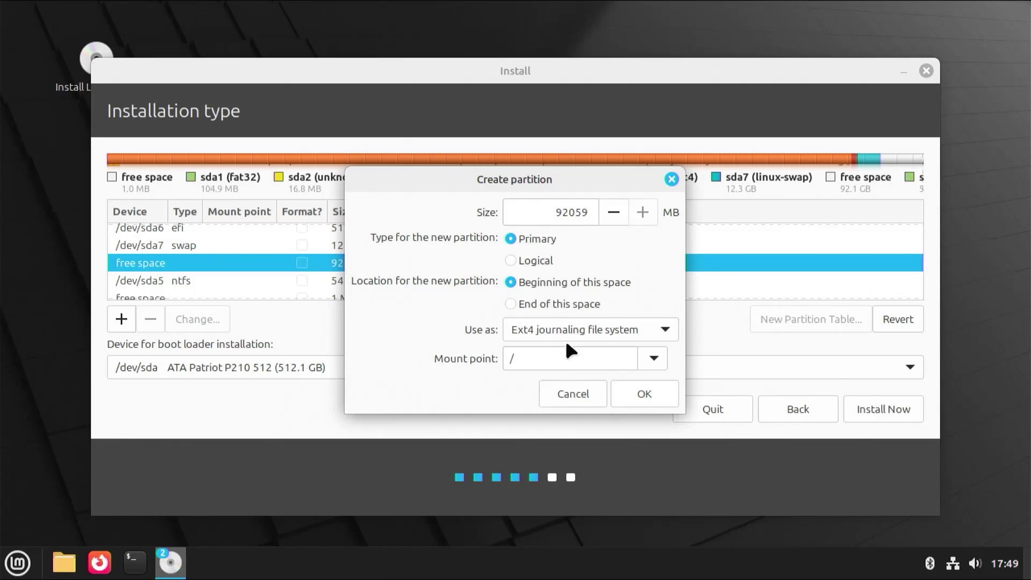
- Create the ext4 root partition /dev/sda8 and check the sda6, sda7 and sda8 rows
click(651, 392)
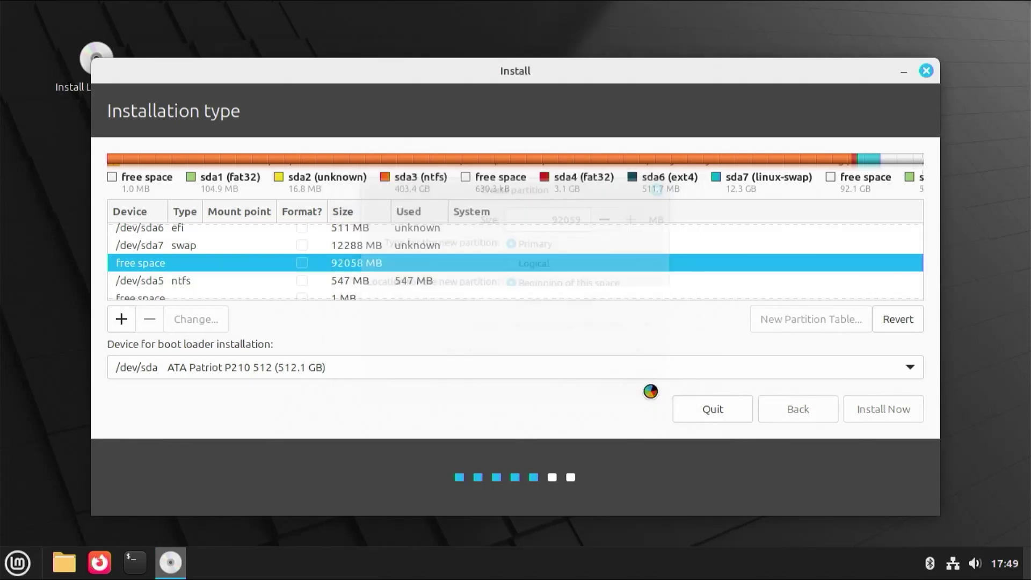
scroll(580, 253, down, 2)
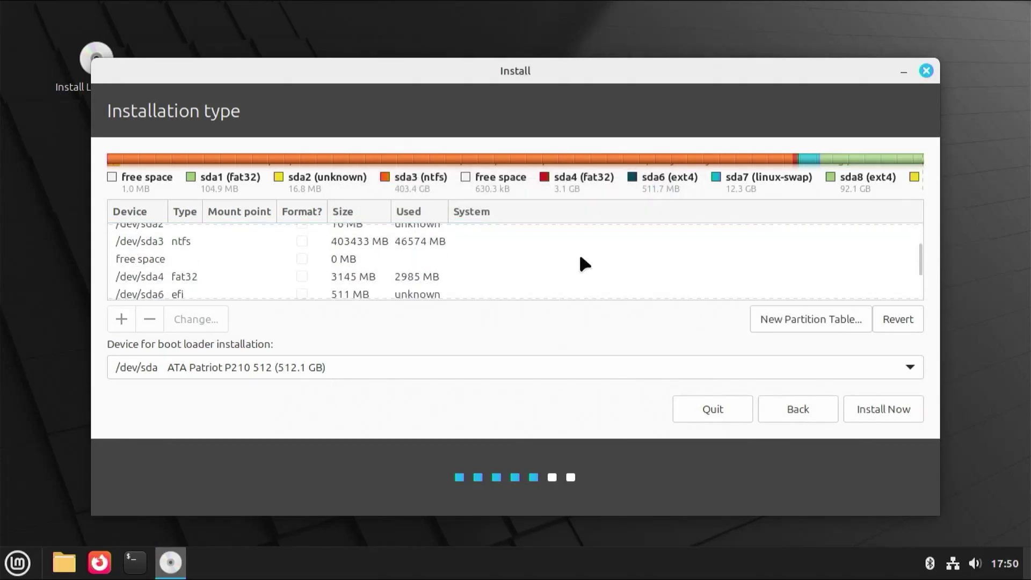
scroll(580, 256, down, 3)
click(455, 245)
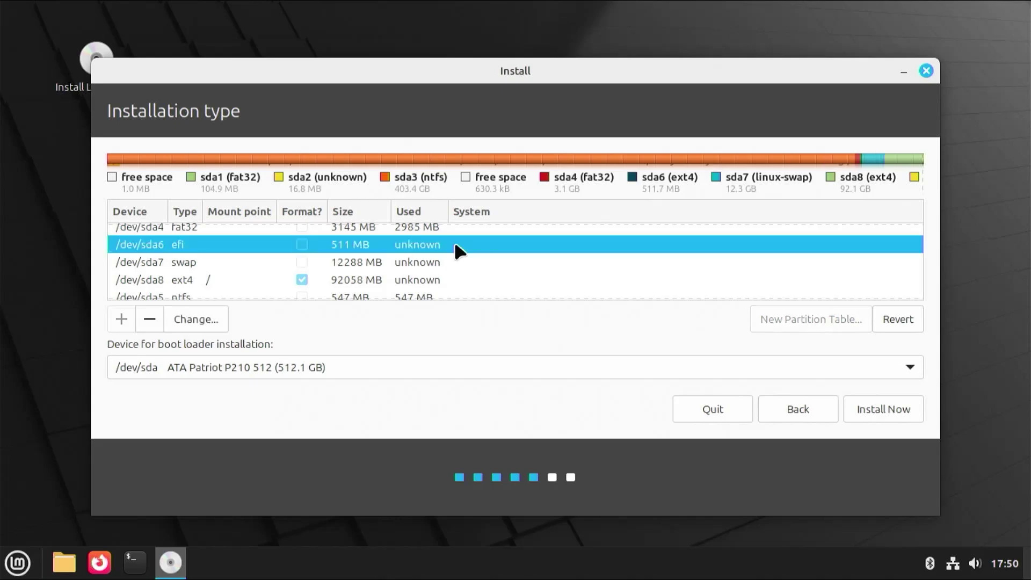
click(457, 264)
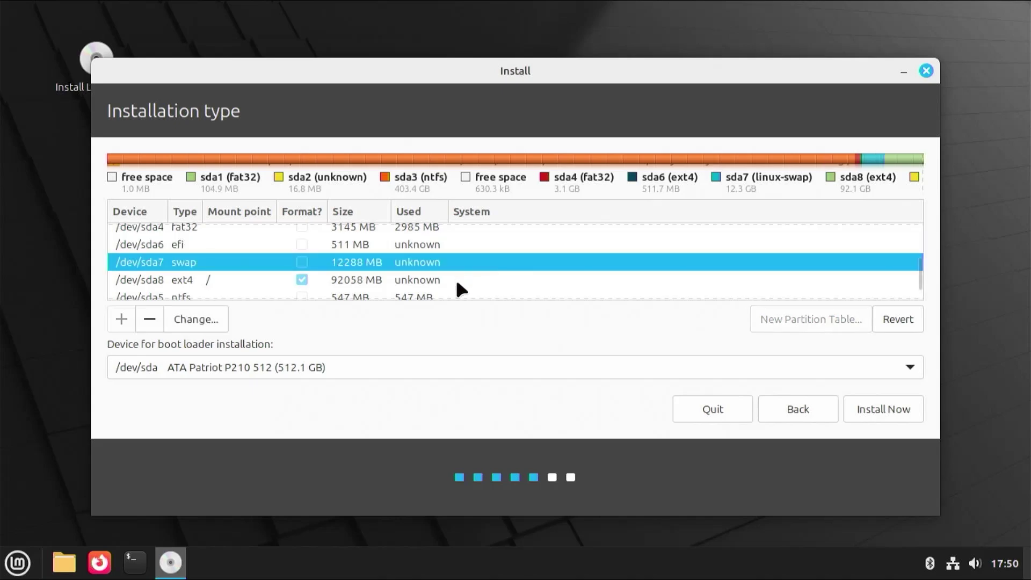
click(459, 280)
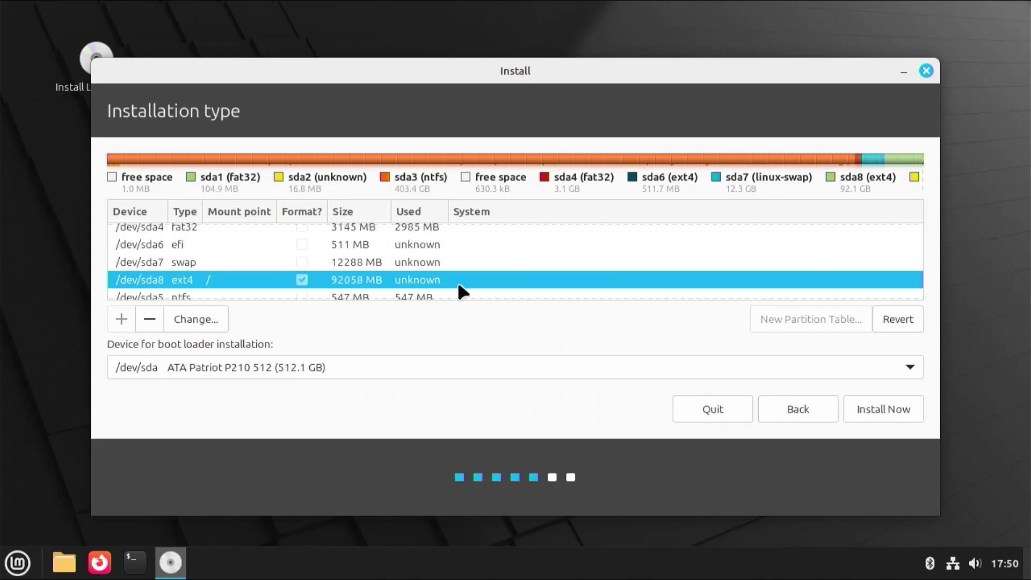
- Set the boot loader device to /dev/sda6 and choose Install Now
click(336, 367)
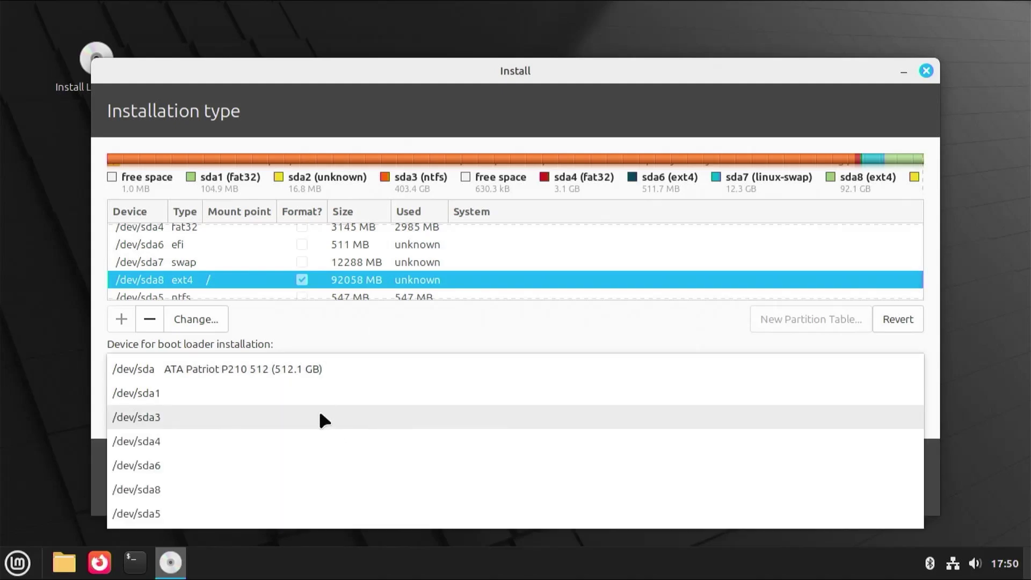
click(232, 473)
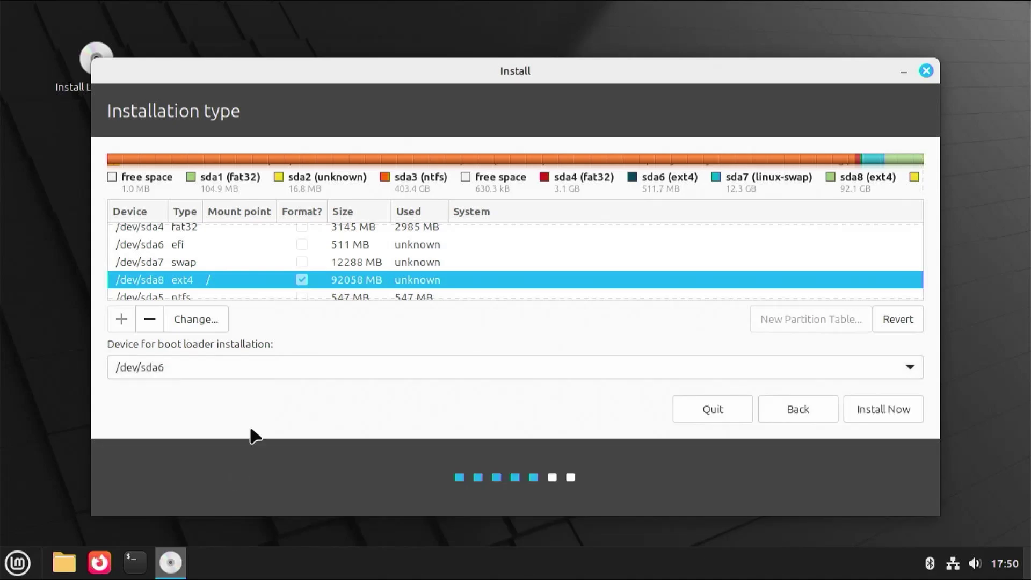
click(868, 414)
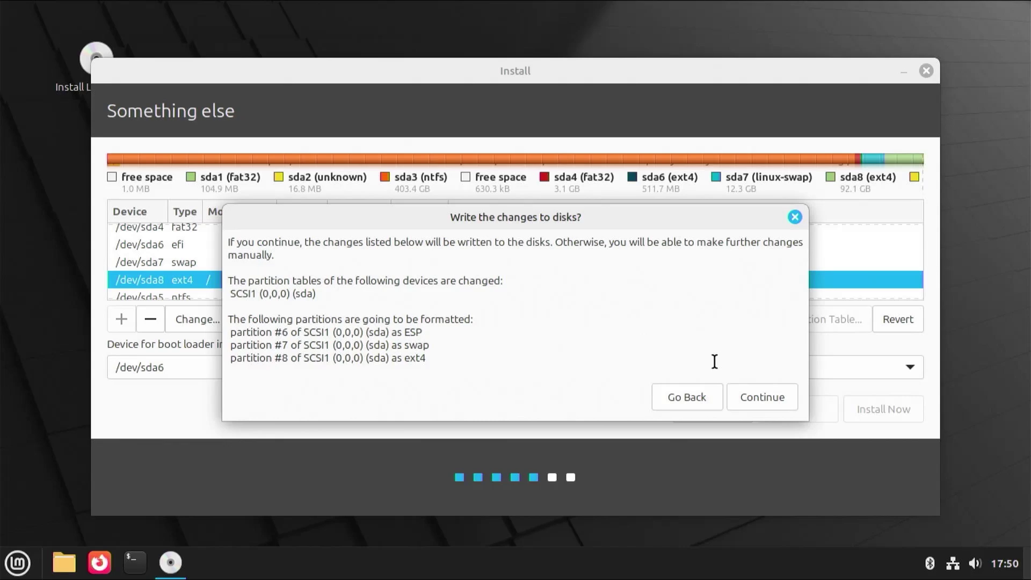
- Confirm writing the partition changes to disk and accept the Los Angeles time zone
click(751, 401)
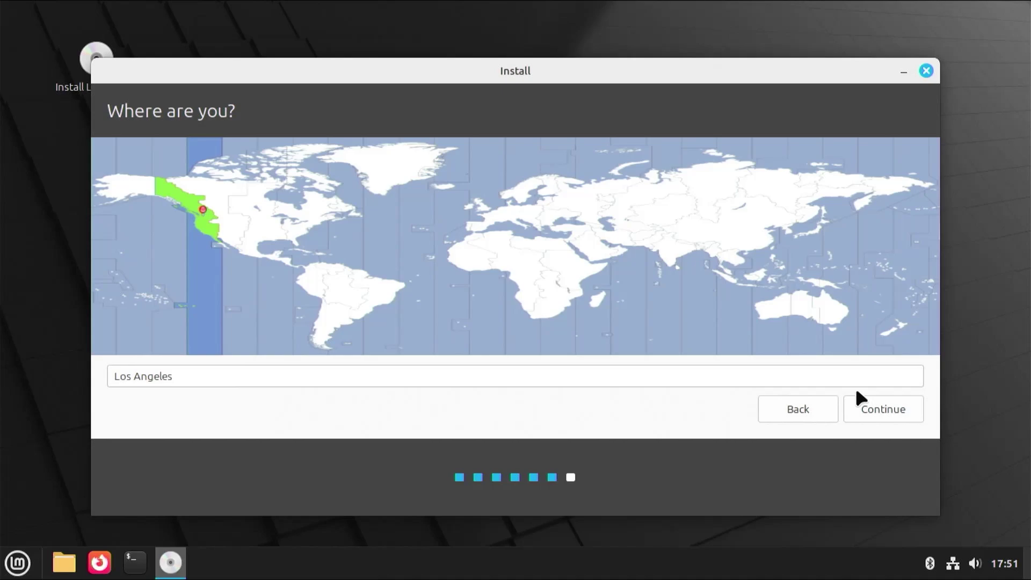
click(869, 408)
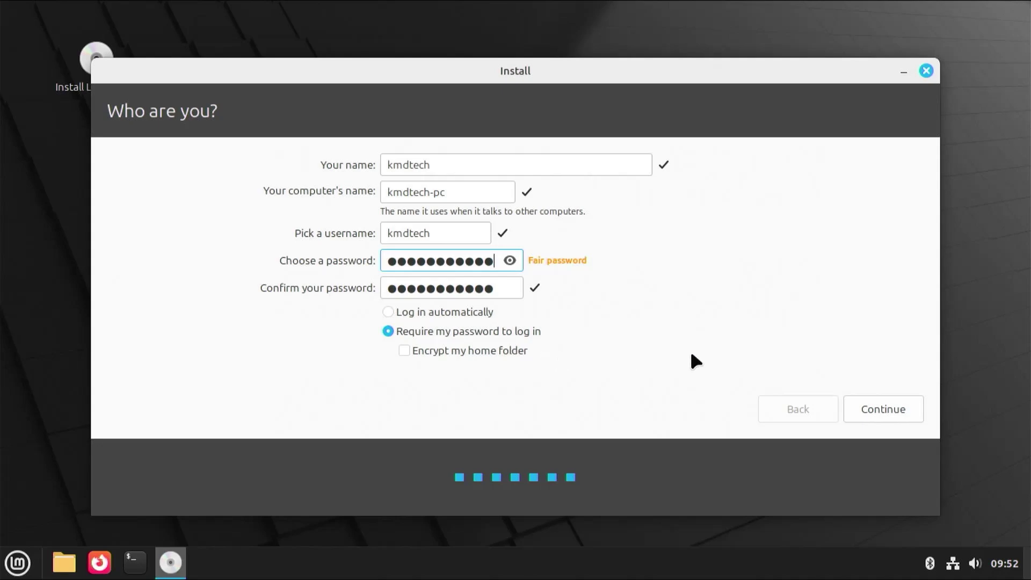
- Run the installation, briefly view the Copying files log, then choose Continue Testing
click(875, 408)
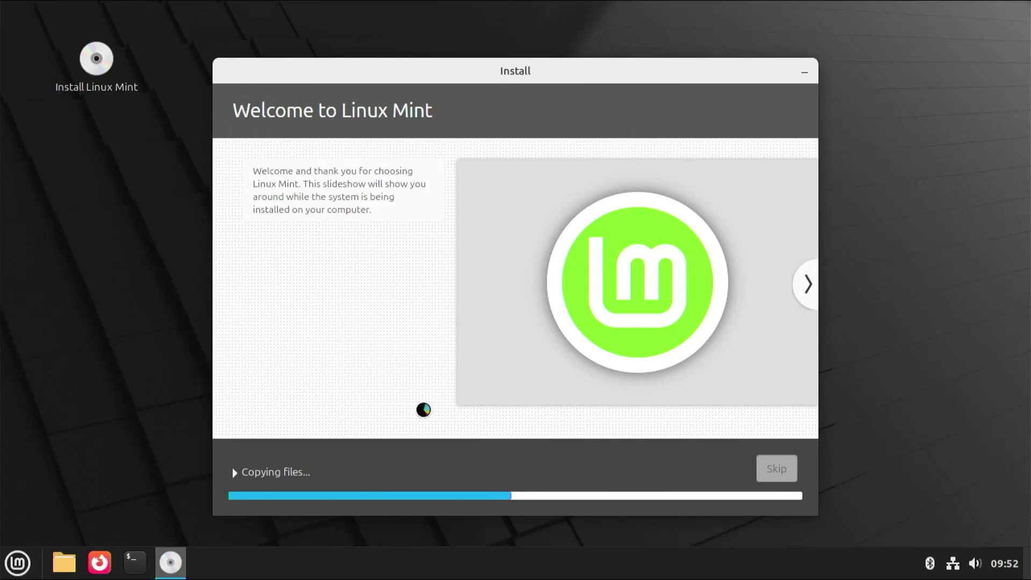
click(249, 474)
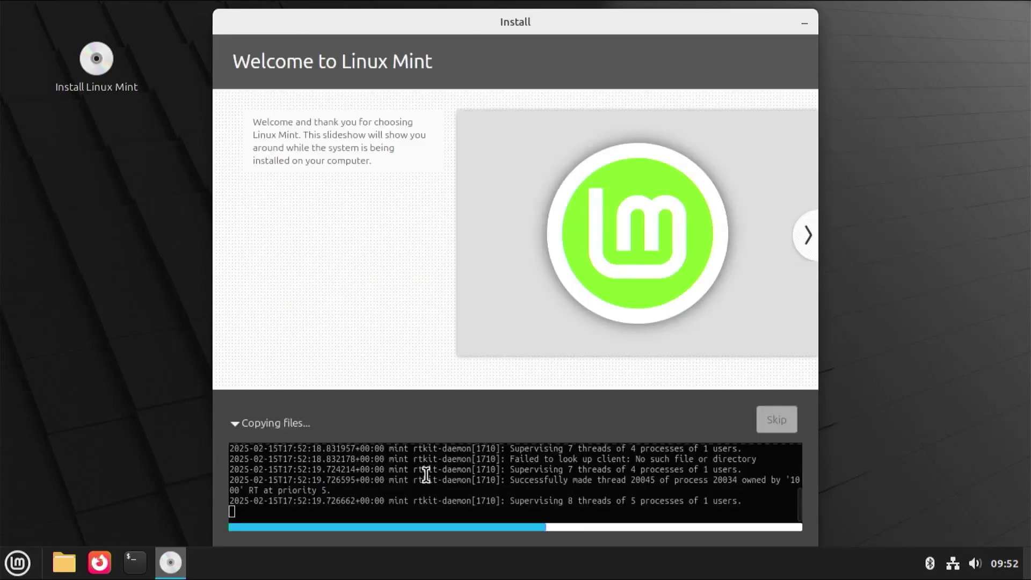
click(254, 424)
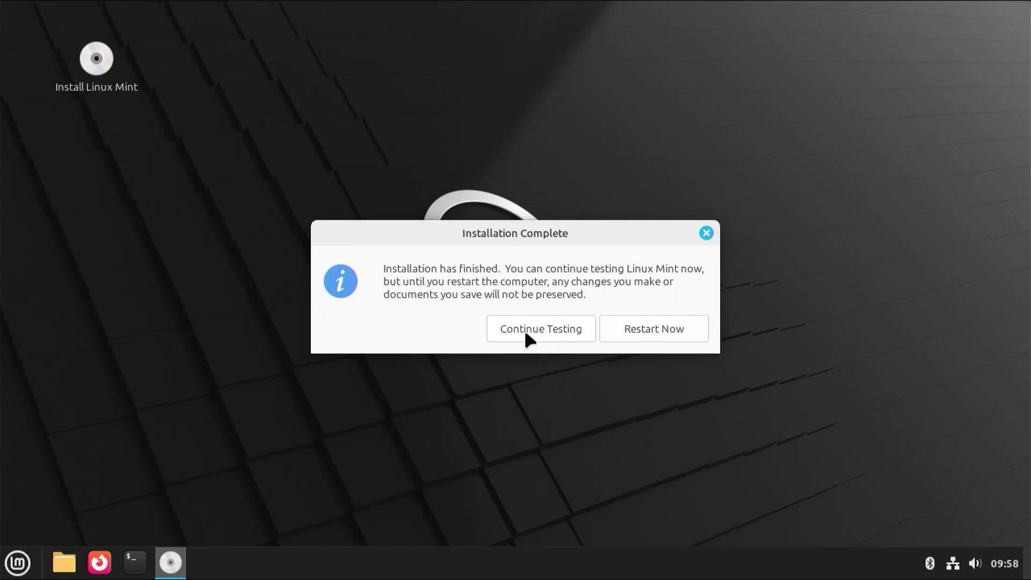
click(577, 327)
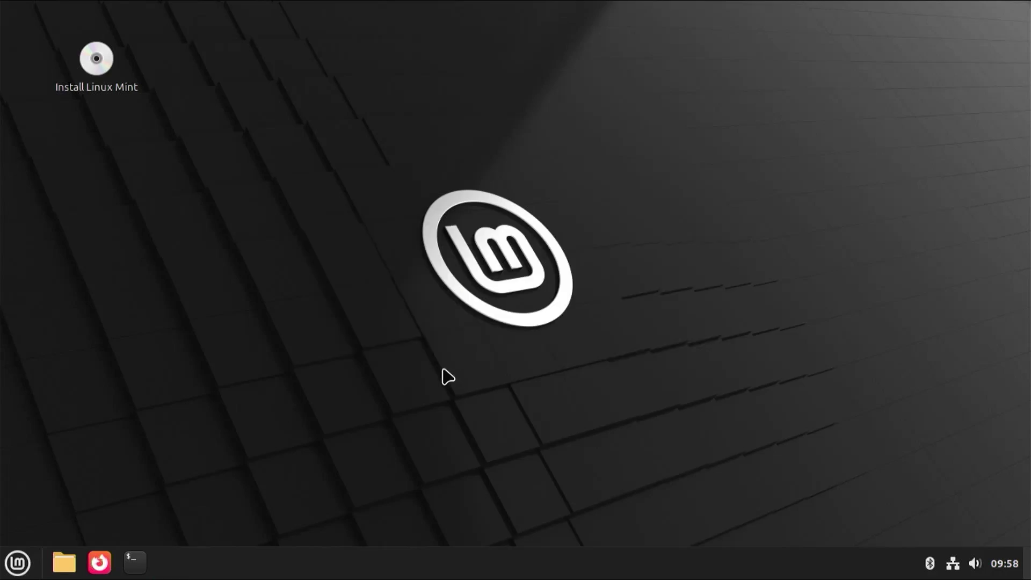
- Launch GParted, tick the boot flag on the /dev/sda1 EFI system partition, then close GParted
click(27, 573)
text(gparted)
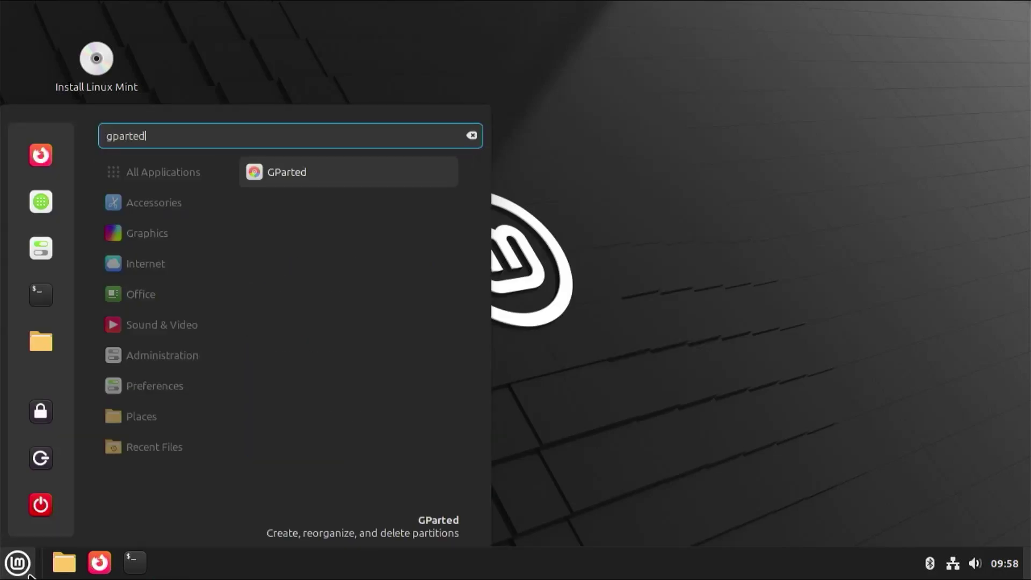
key(Return)
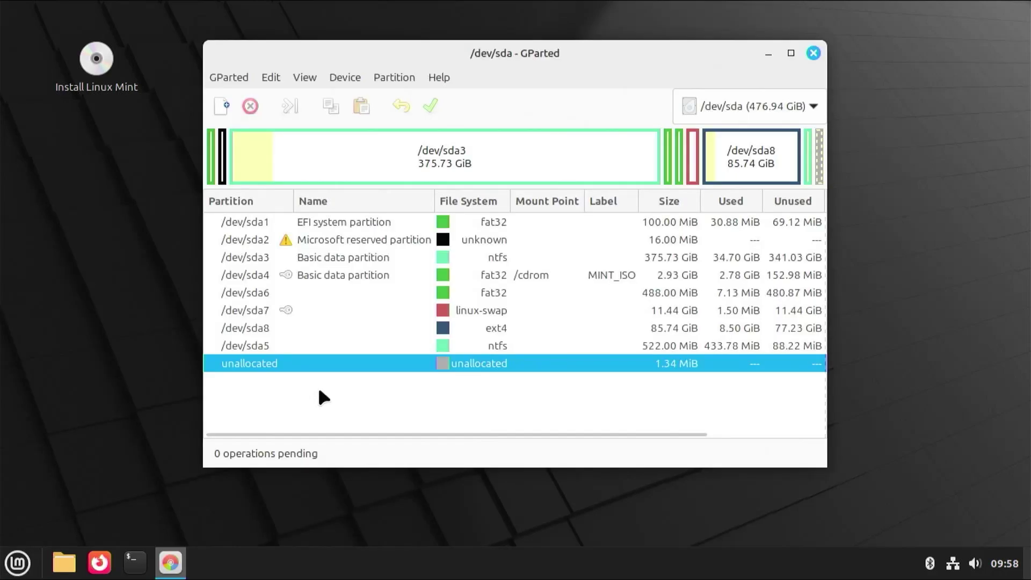
click(333, 223)
right_click(333, 223)
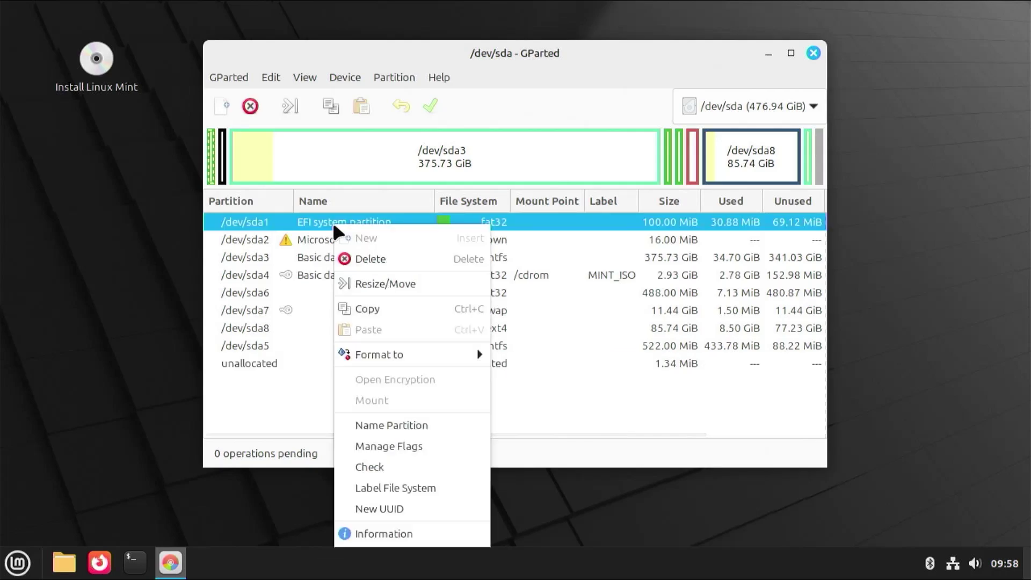
click(419, 448)
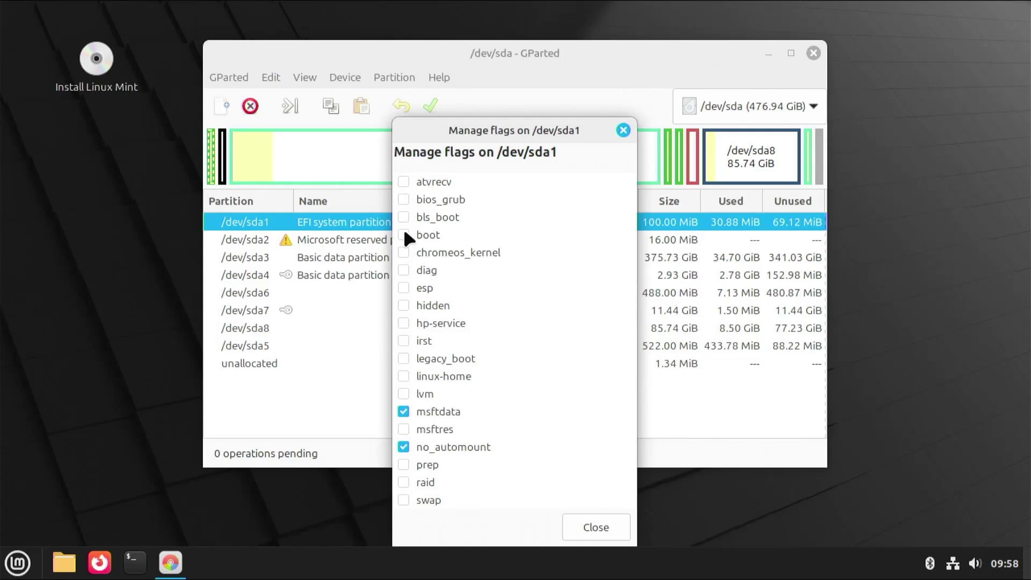
click(406, 232)
click(595, 529)
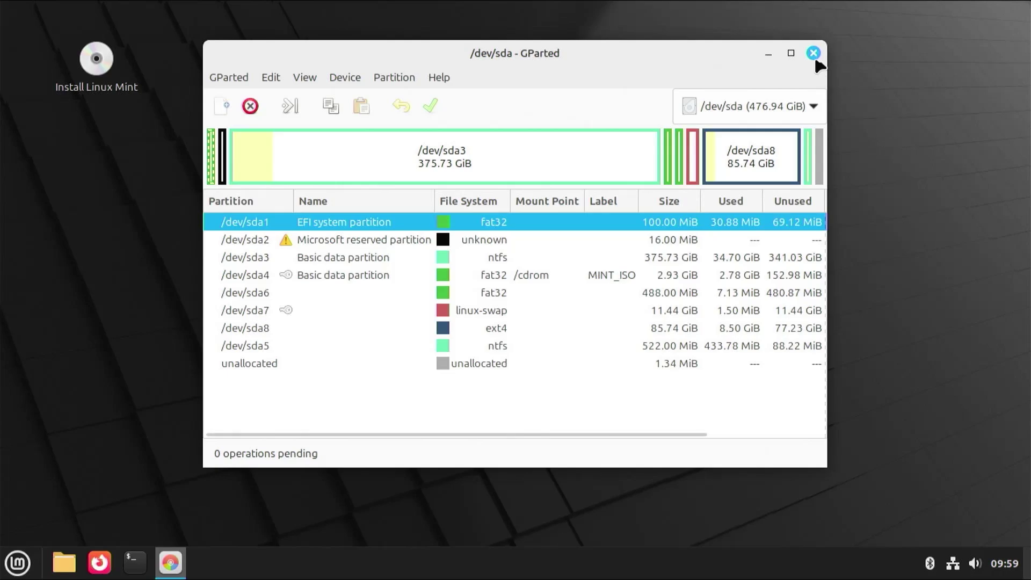
click(813, 52)
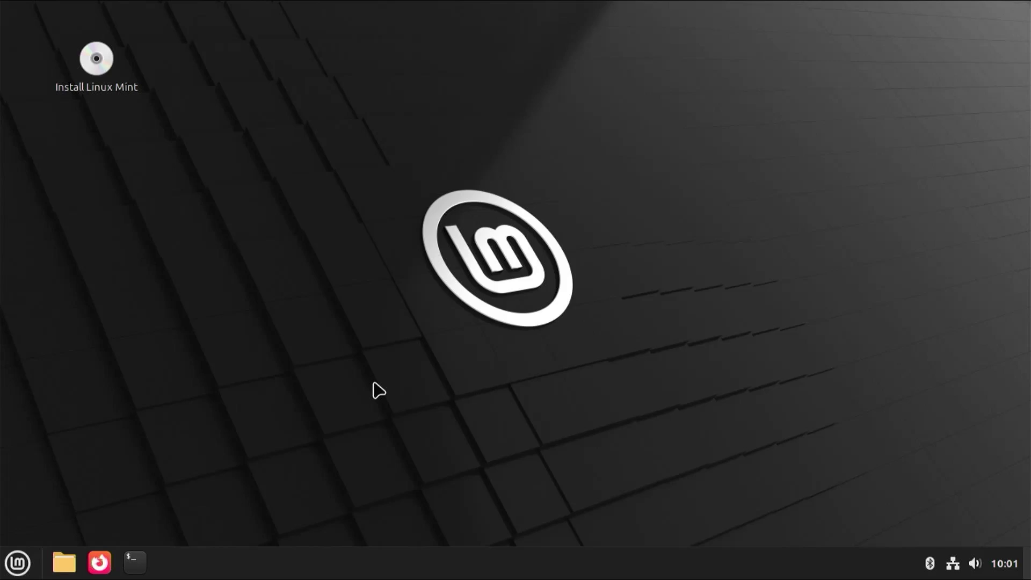
- Move the ubuntu entry from Boot Option #3 up to Boot Option #1 in Aptio Setup
key(super)
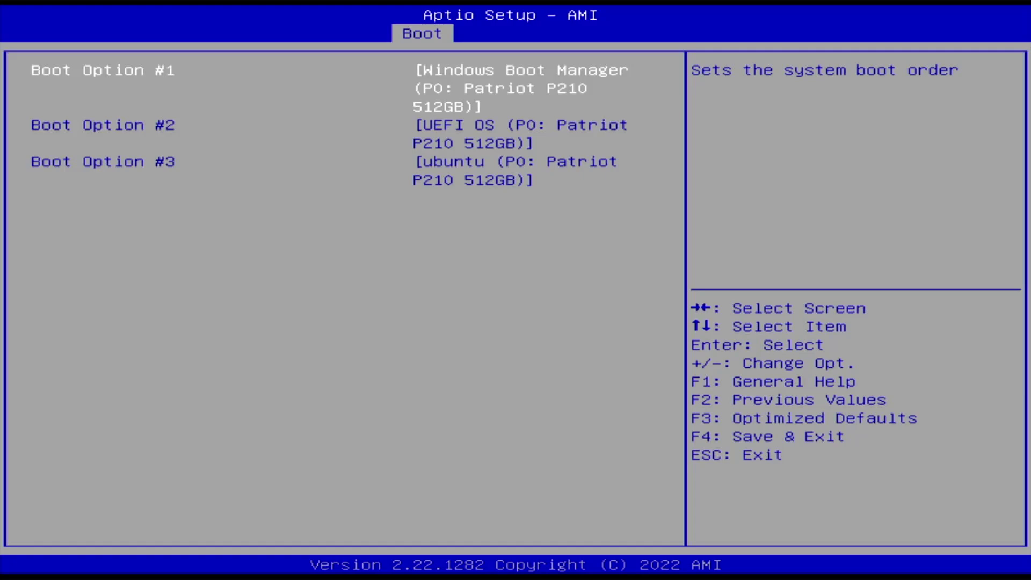
key(Down)
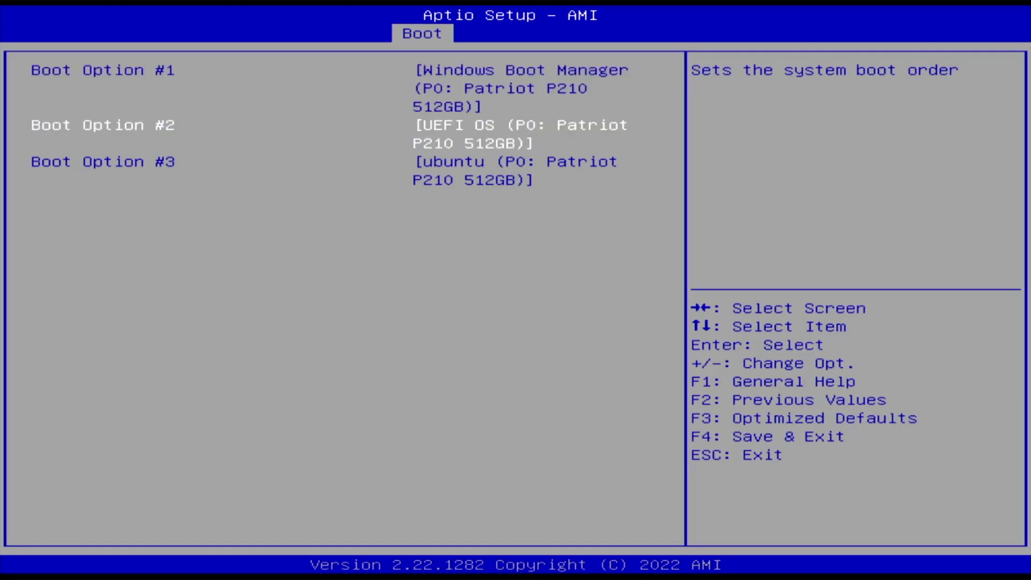
key(Down)
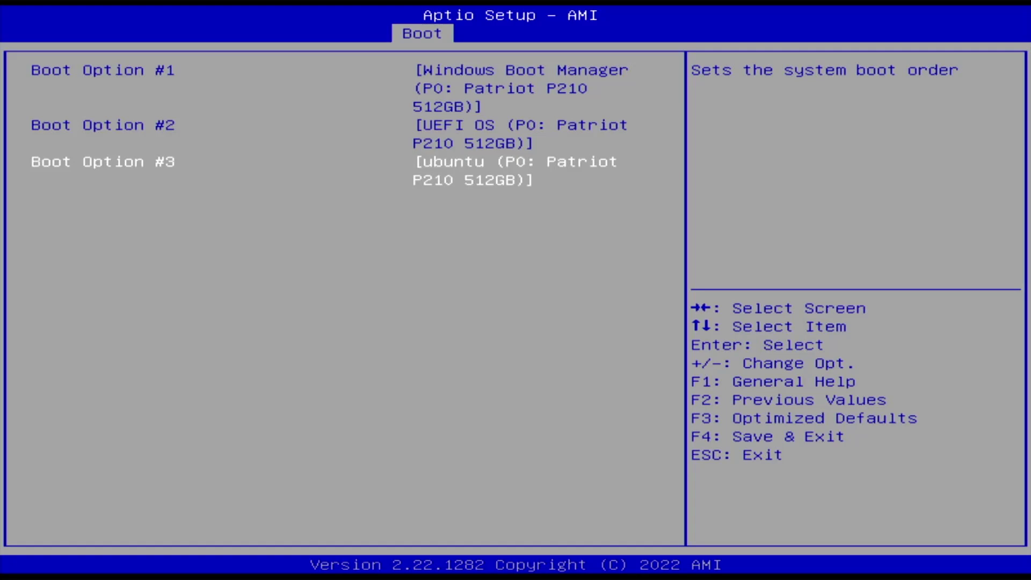
key(Up)
key(Up)
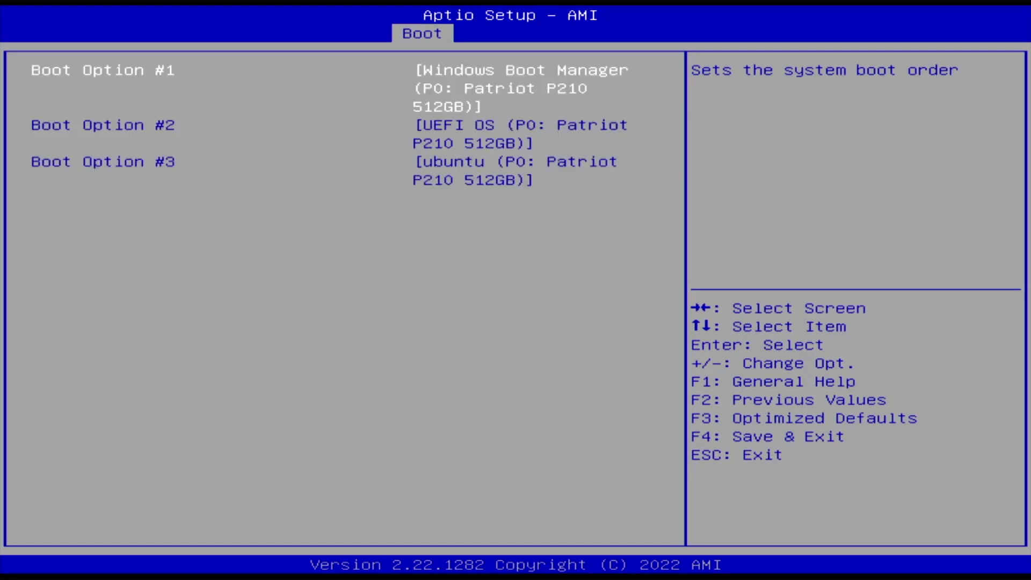
key(plus)
key(plus)
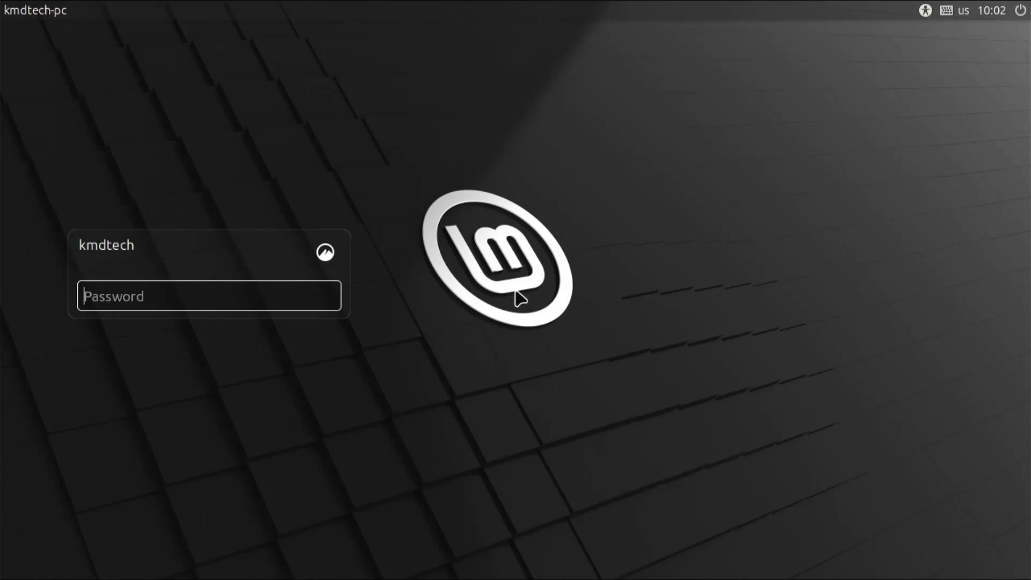
- Log in to Mint with the account password, close Welcome, and open a root Terminal via sudo su -
text(*************)
key(Return)
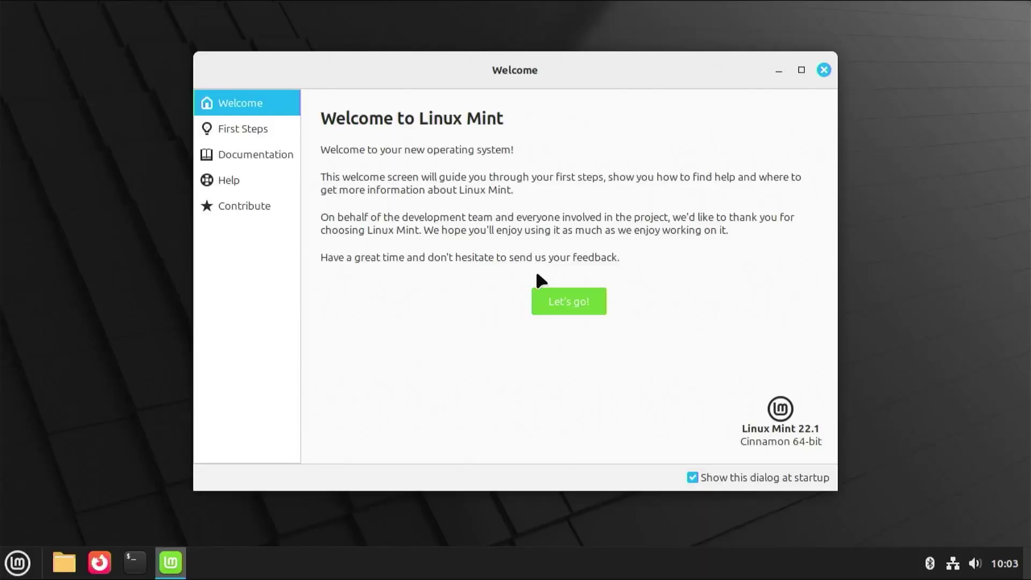
click(824, 70)
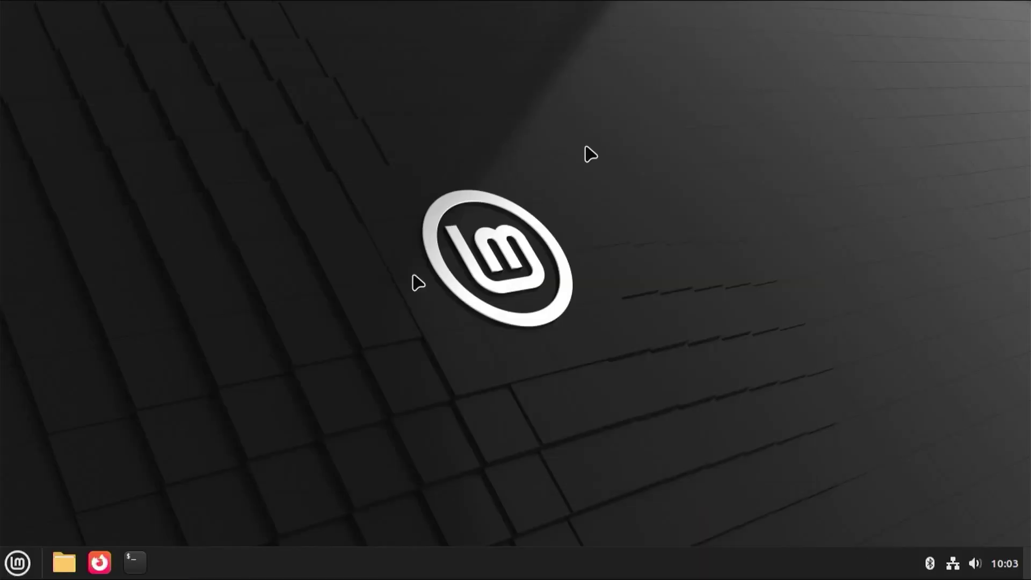
click(144, 570)
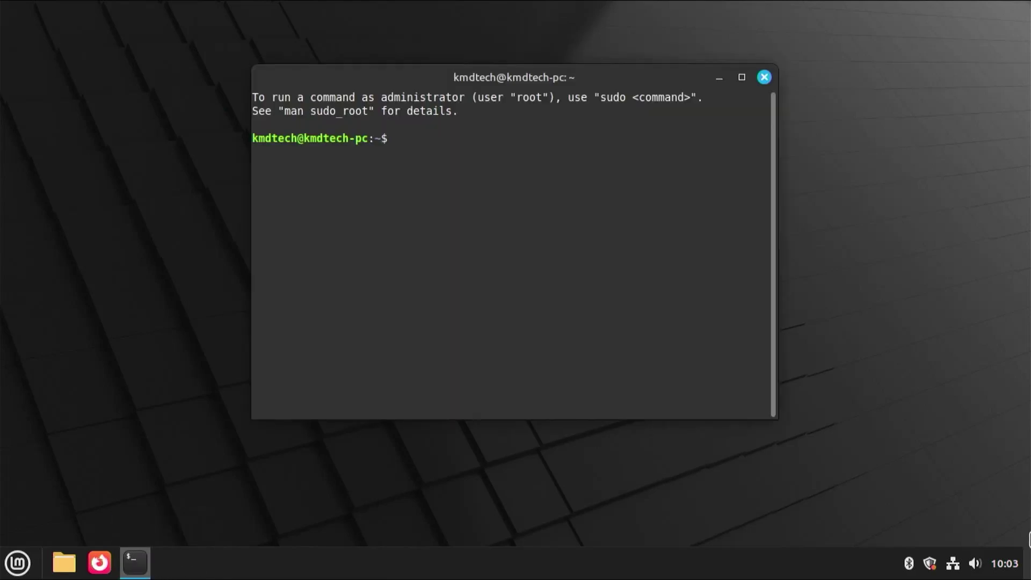
text(sudo su)
text( -)
key(Return)
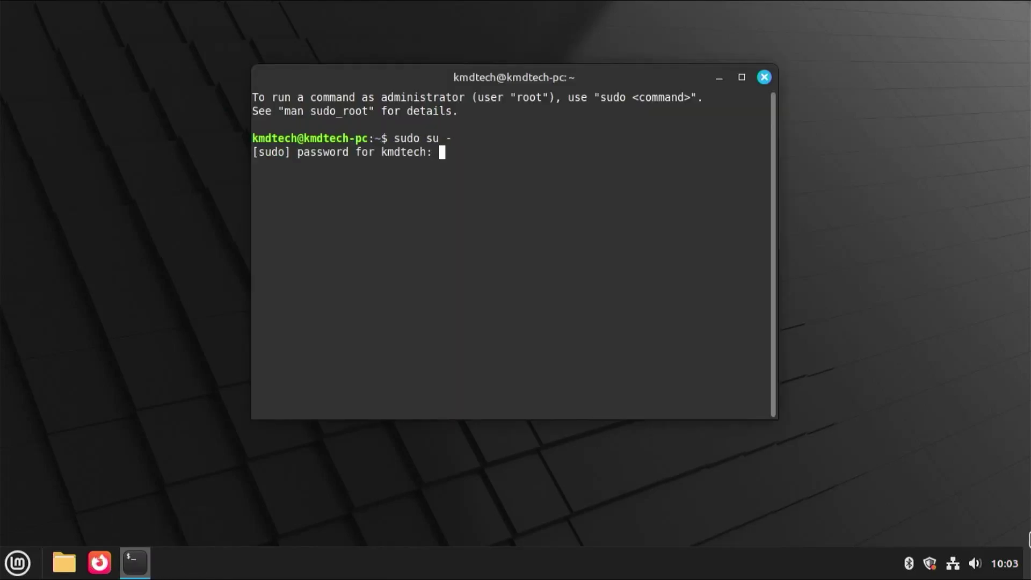
text(*********)
key(Return)
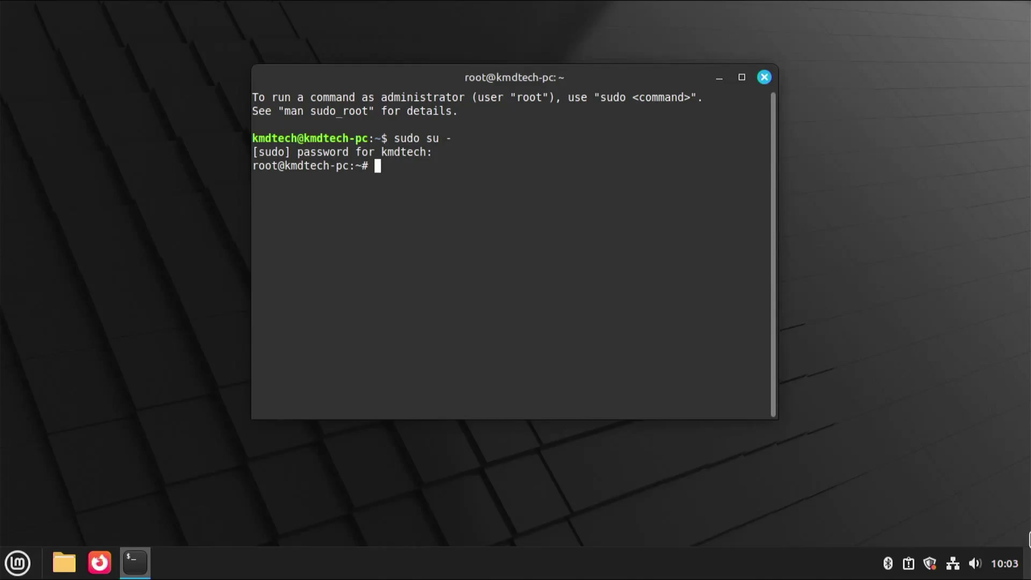
- Run os-prober, then grub-mkconfig -o /boot/grub/grub.cfg to add Windows Boot Manager to GRUB
text(os-prober)
key(Return)
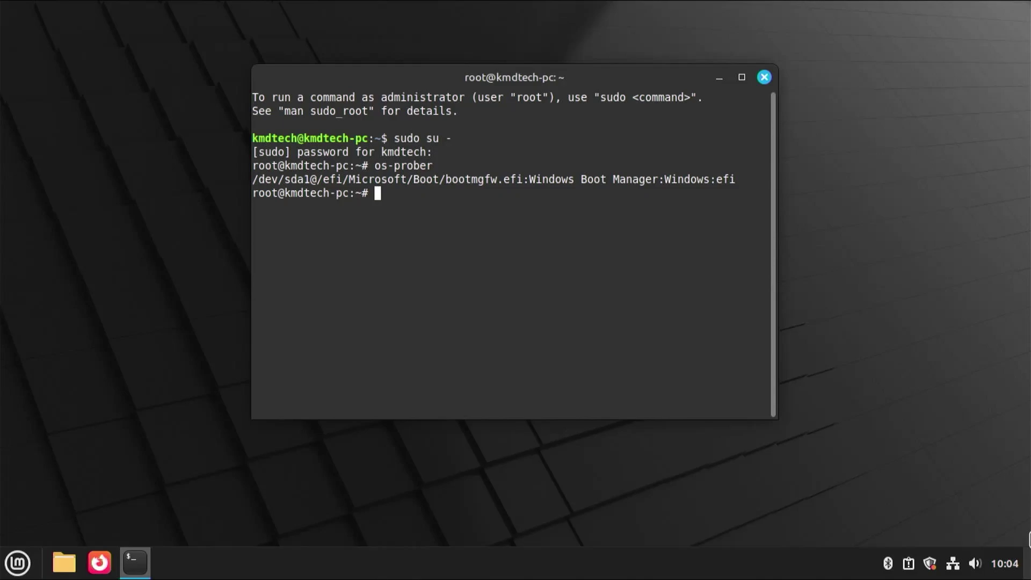
text(grub-mkconfig -o /boot/grub/grub.cfg)
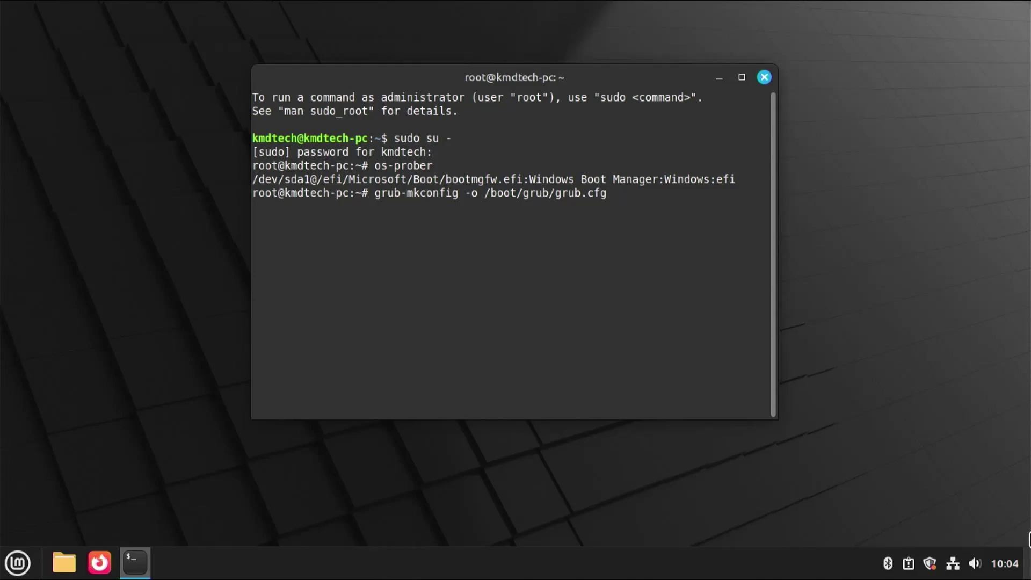
key(Return)
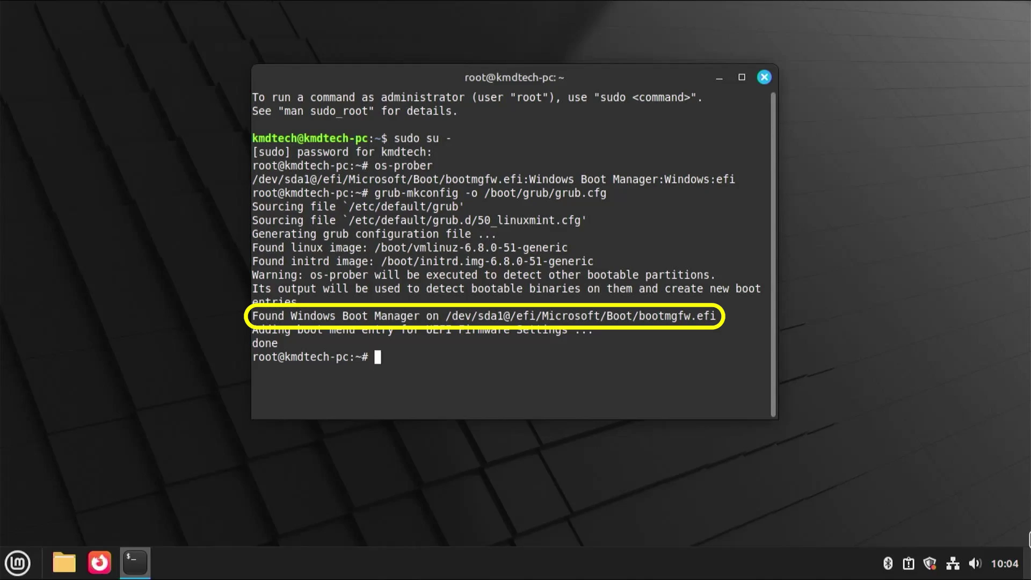
- Reboot and pick Windows Boot Manager from the GRUB menu
text(reboot)
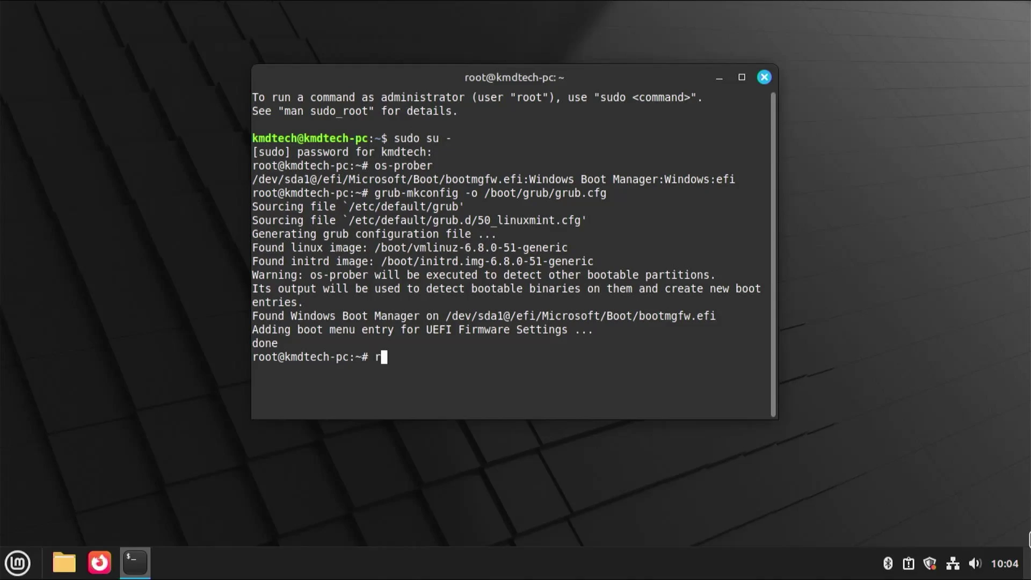
key(Return)
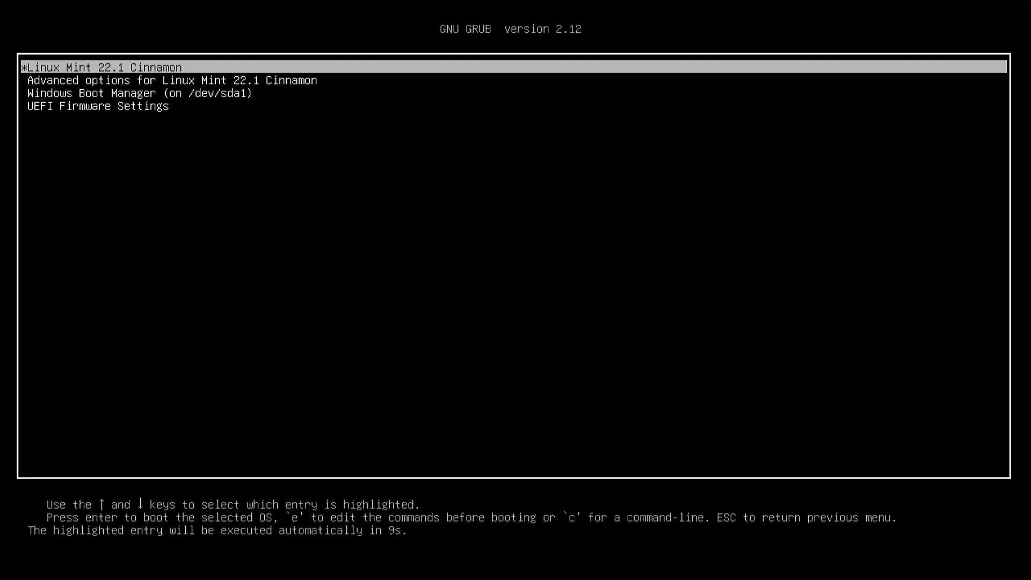
key(Down)
key(Down)
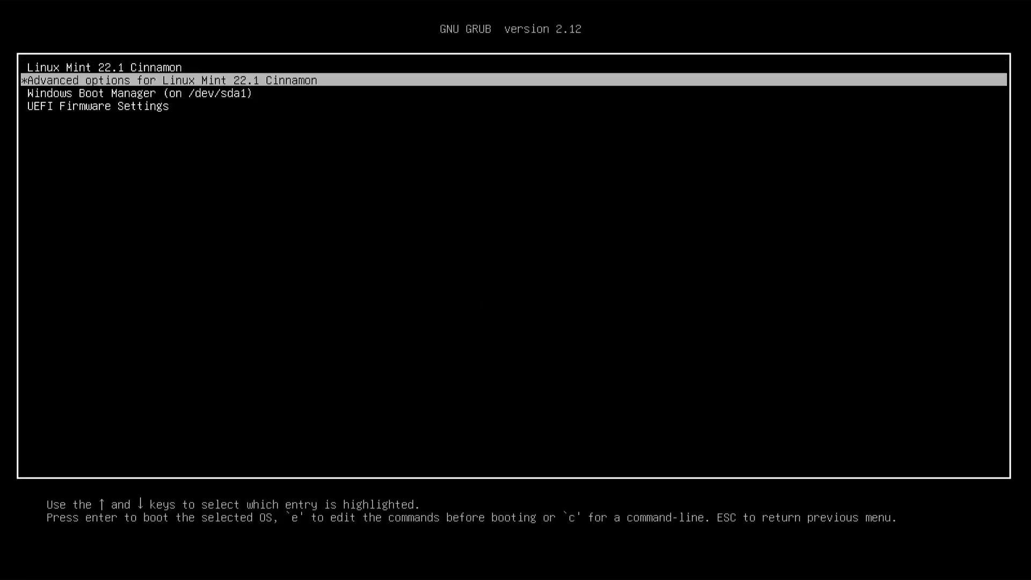
key(Down)
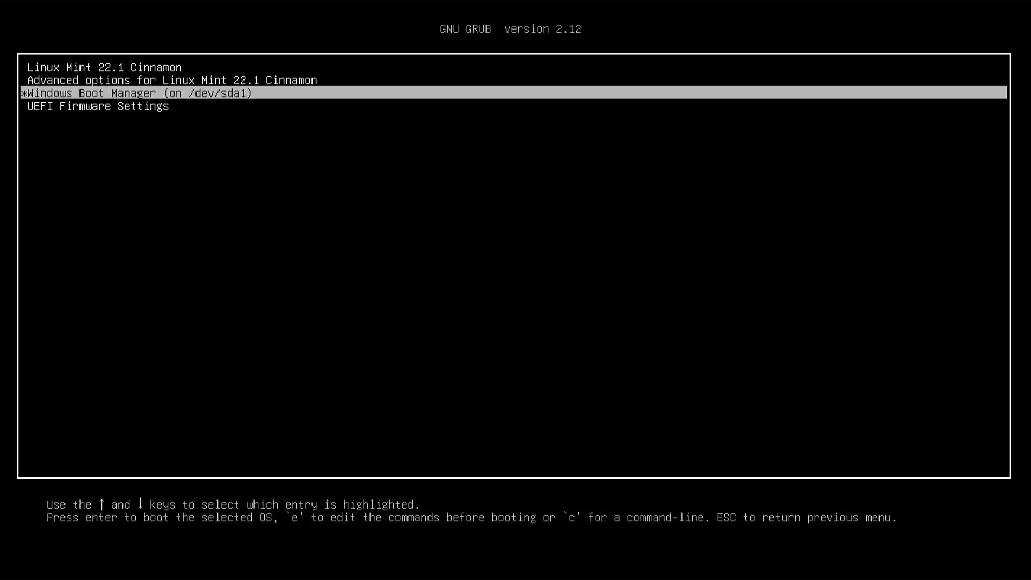
key(Return)
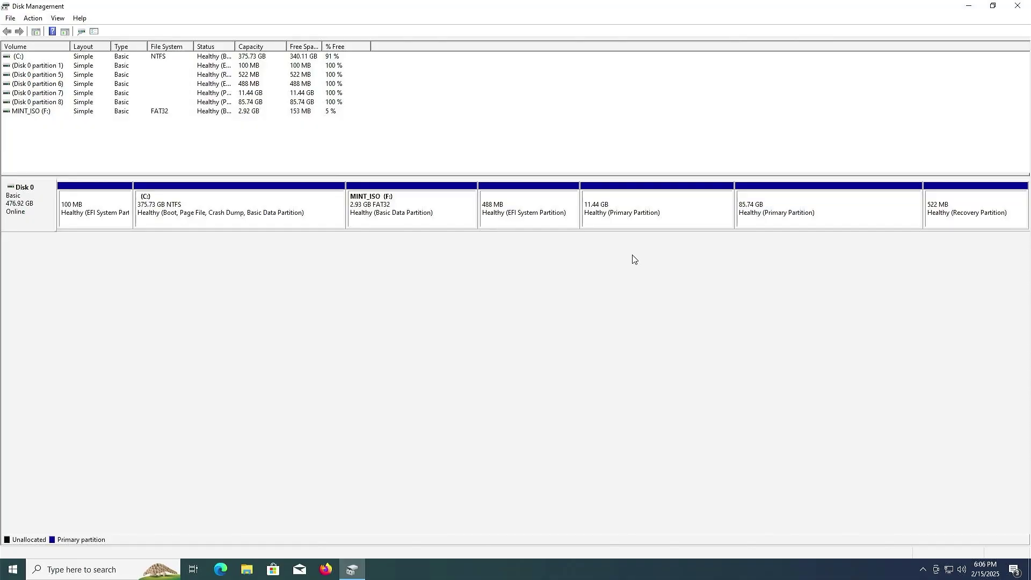
- Review the 488 MB, 11.44 GB and 85.74 GB partitions, then delete the MINT_ISO (F:) volume
click(572, 219)
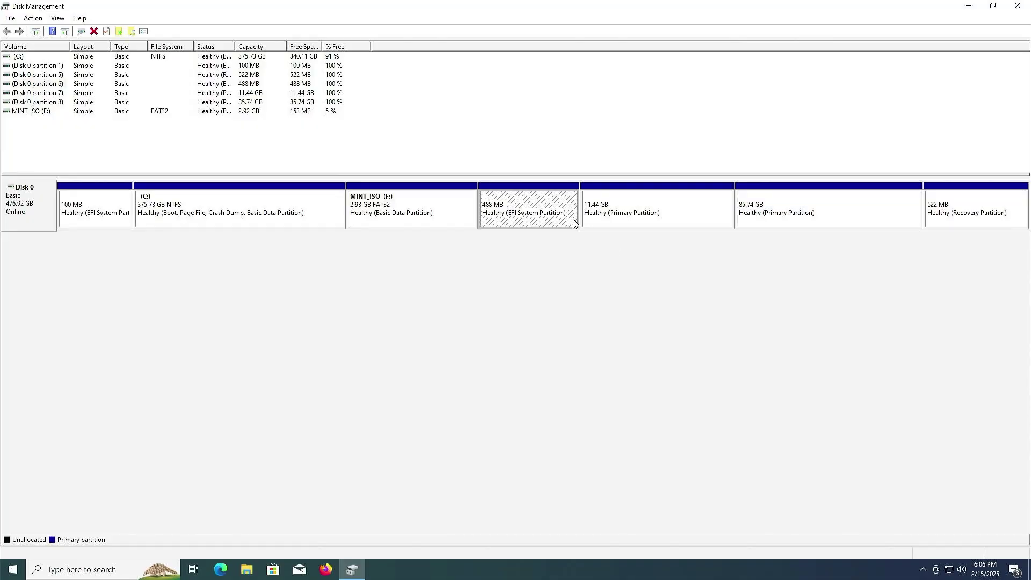
click(639, 222)
click(775, 226)
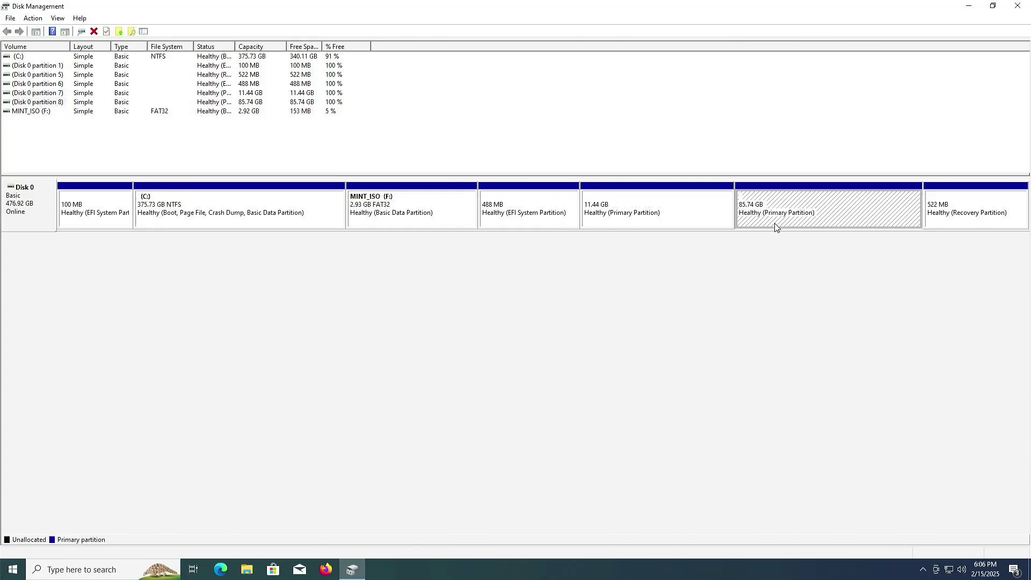
click(432, 224)
right_click(432, 223)
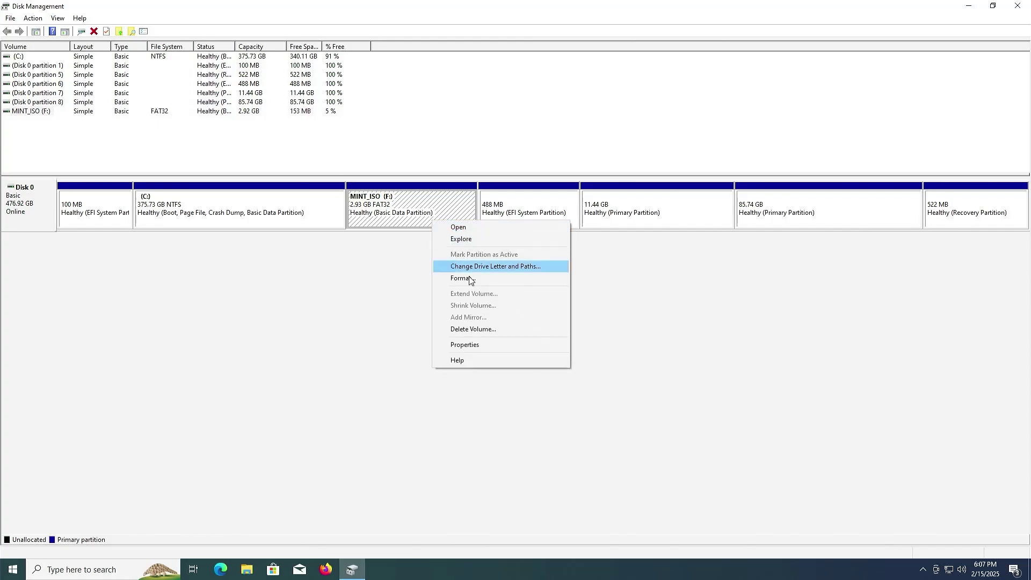
click(509, 320)
click(546, 327)
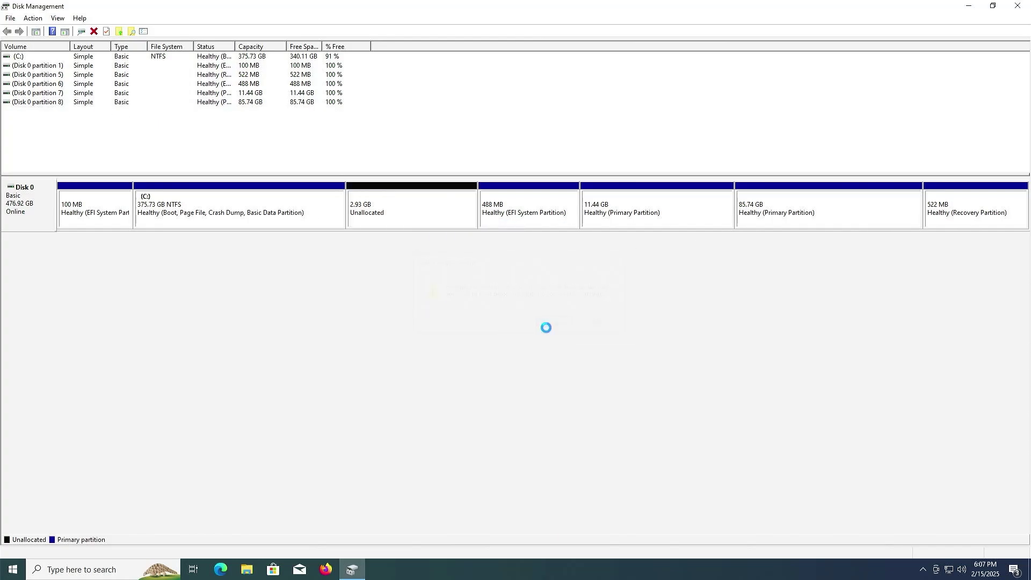
- Extend C: into the freed unallocated space, bringing it to 378.66 GB
click(313, 216)
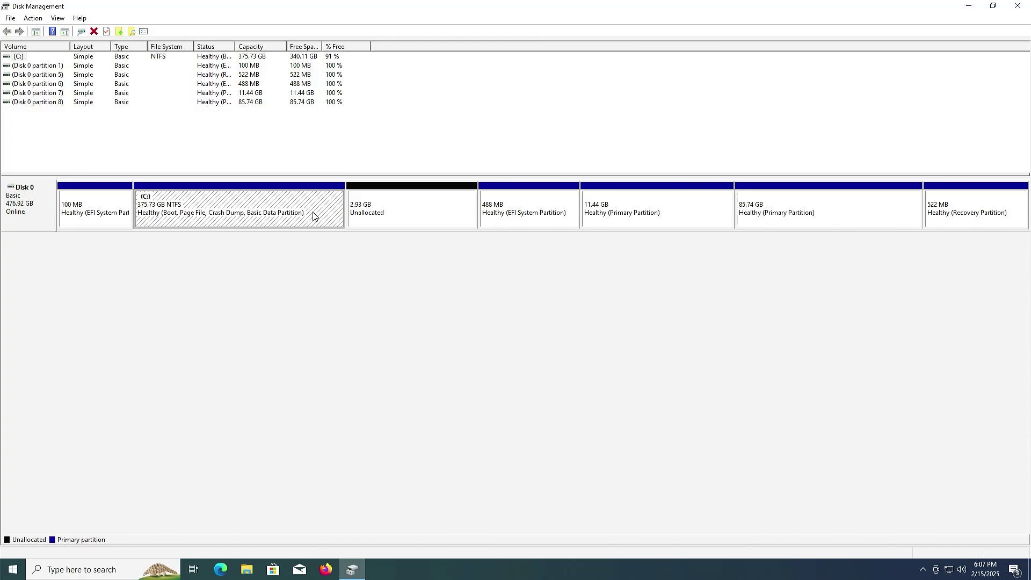
right_click(313, 216)
click(357, 285)
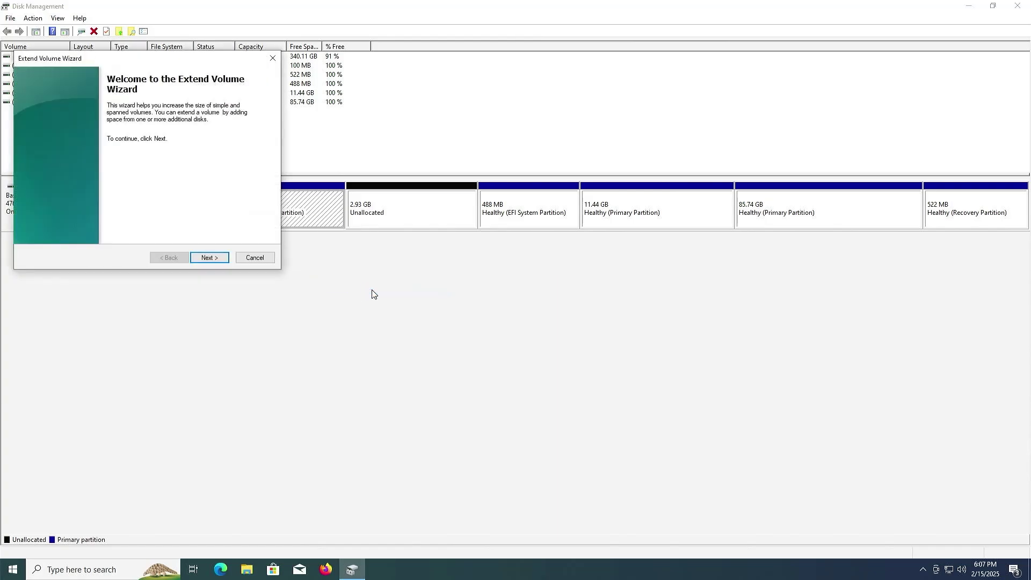
click(221, 260)
click(217, 258)
click(217, 259)
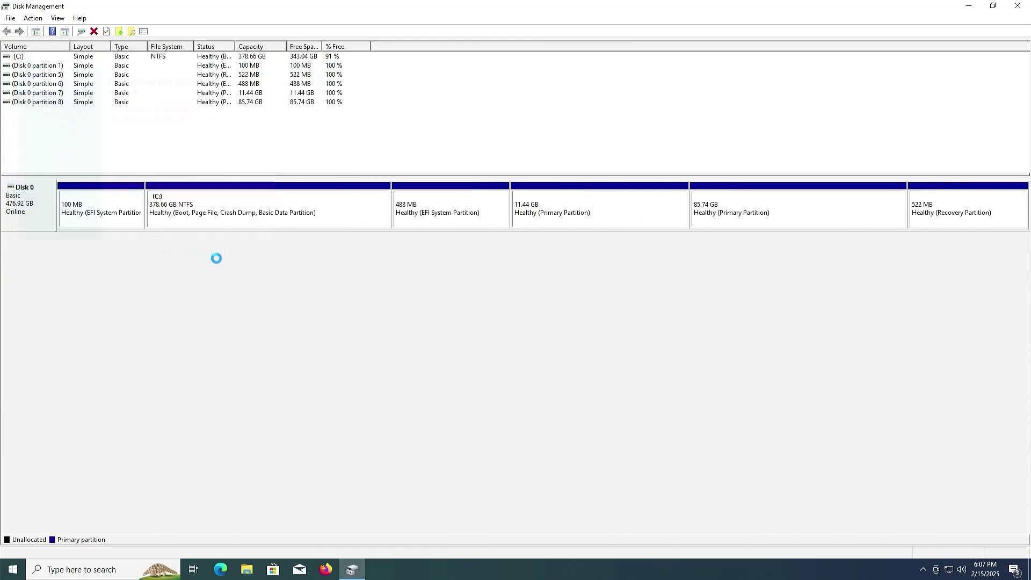